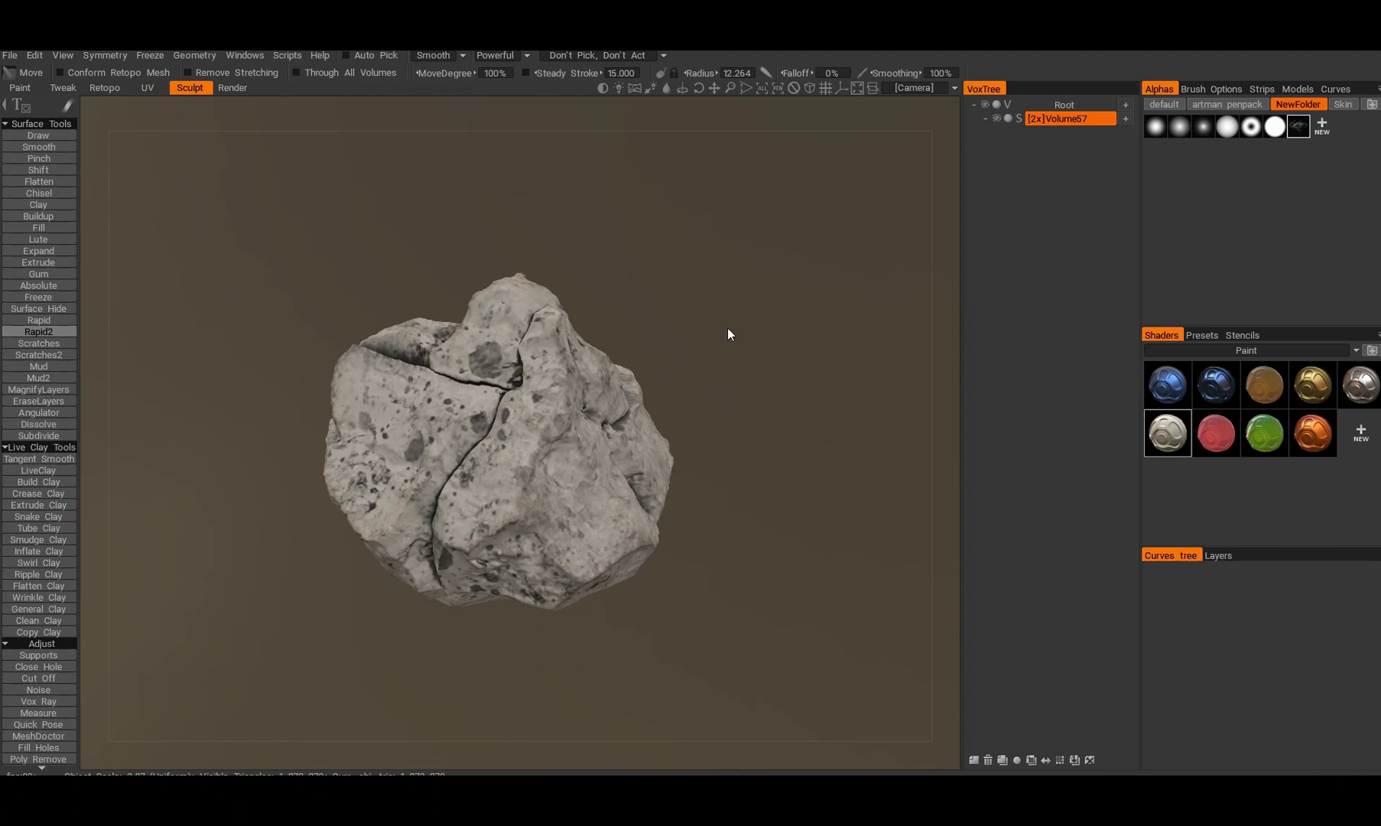
# Step: Review the rock's layer stack in the Paint room and return to the Sculpt room
pyautogui.moveTo(711, 349)
pyautogui.mouseDown()
pyautogui.moveTo(723, 318)
pyautogui.moveTo(750, 360)
pyautogui.moveTo(731, 291)
pyautogui.moveTo(672, 301)
pyautogui.moveTo(744, 287)
pyautogui.mouseUp()
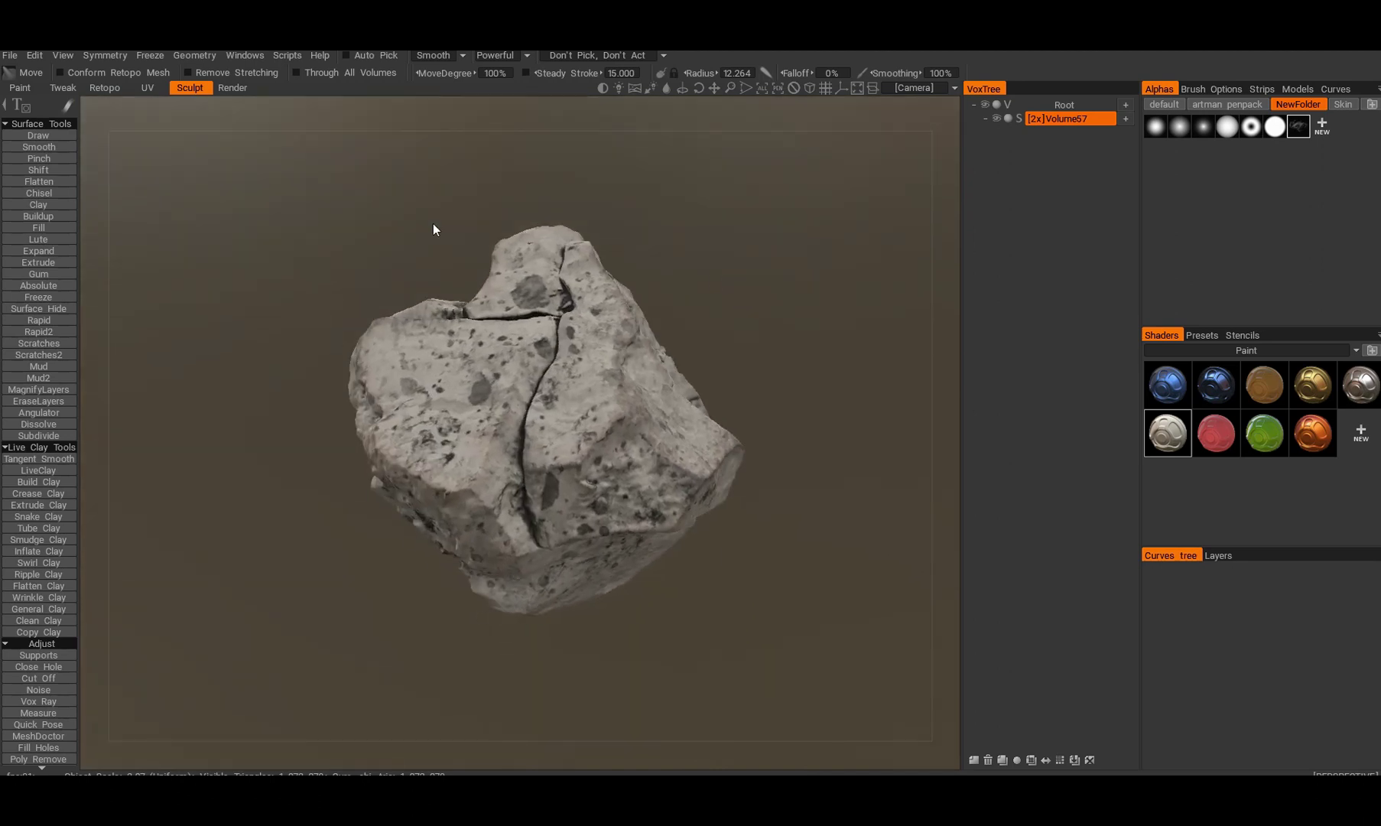
pyautogui.click(20, 89)
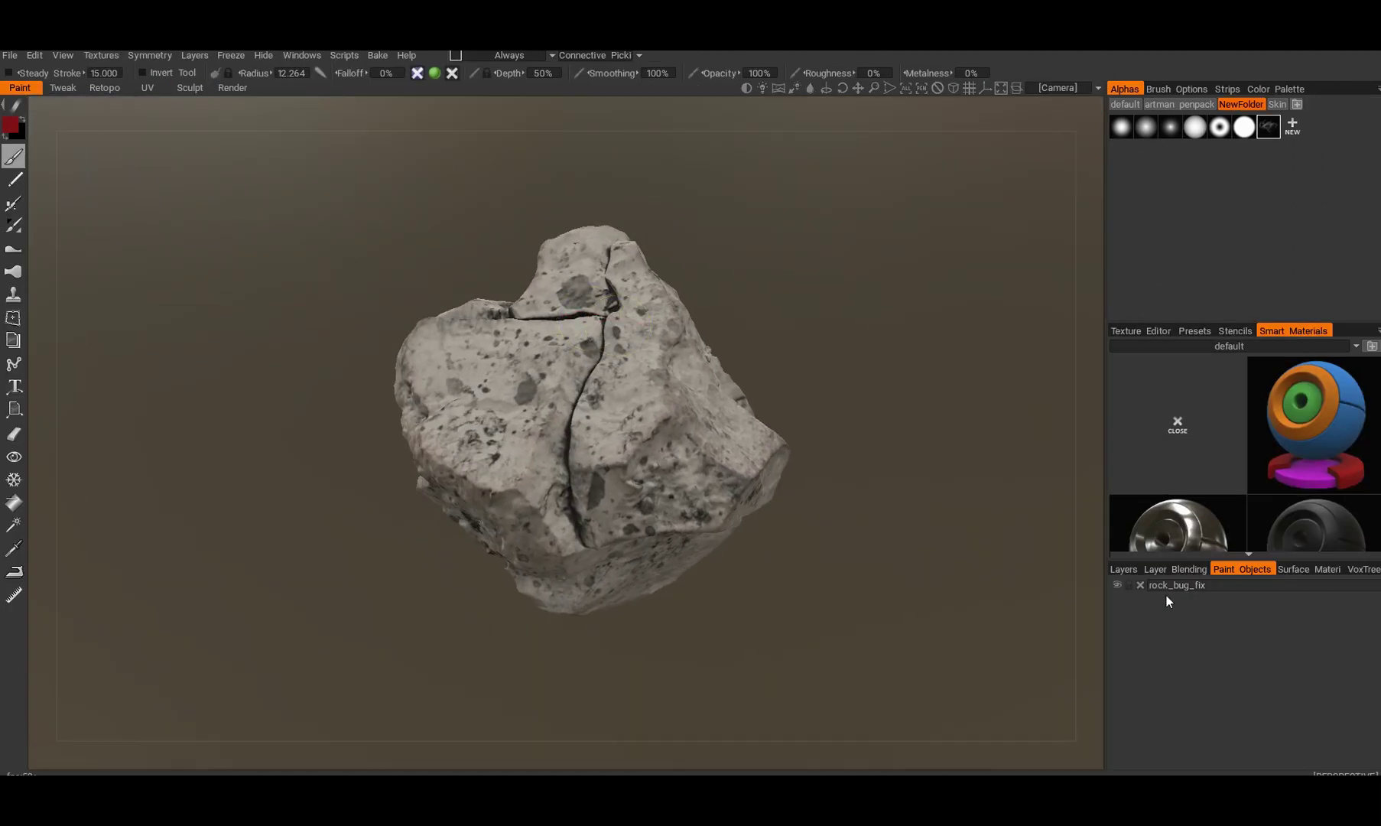
pyautogui.click(1131, 569)
pyautogui.scroll(-3, 1146, 636)
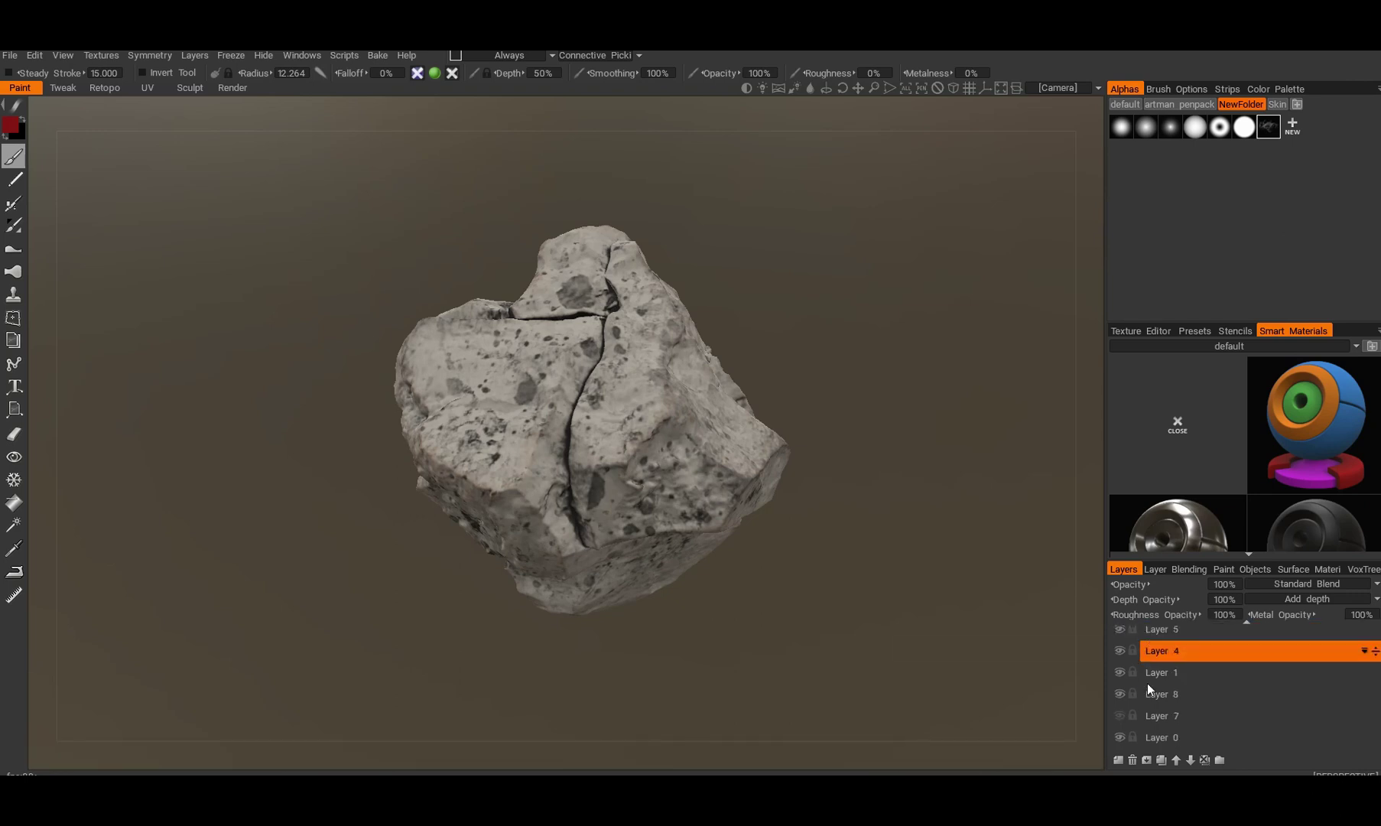
pyautogui.scroll(3, 1148, 683)
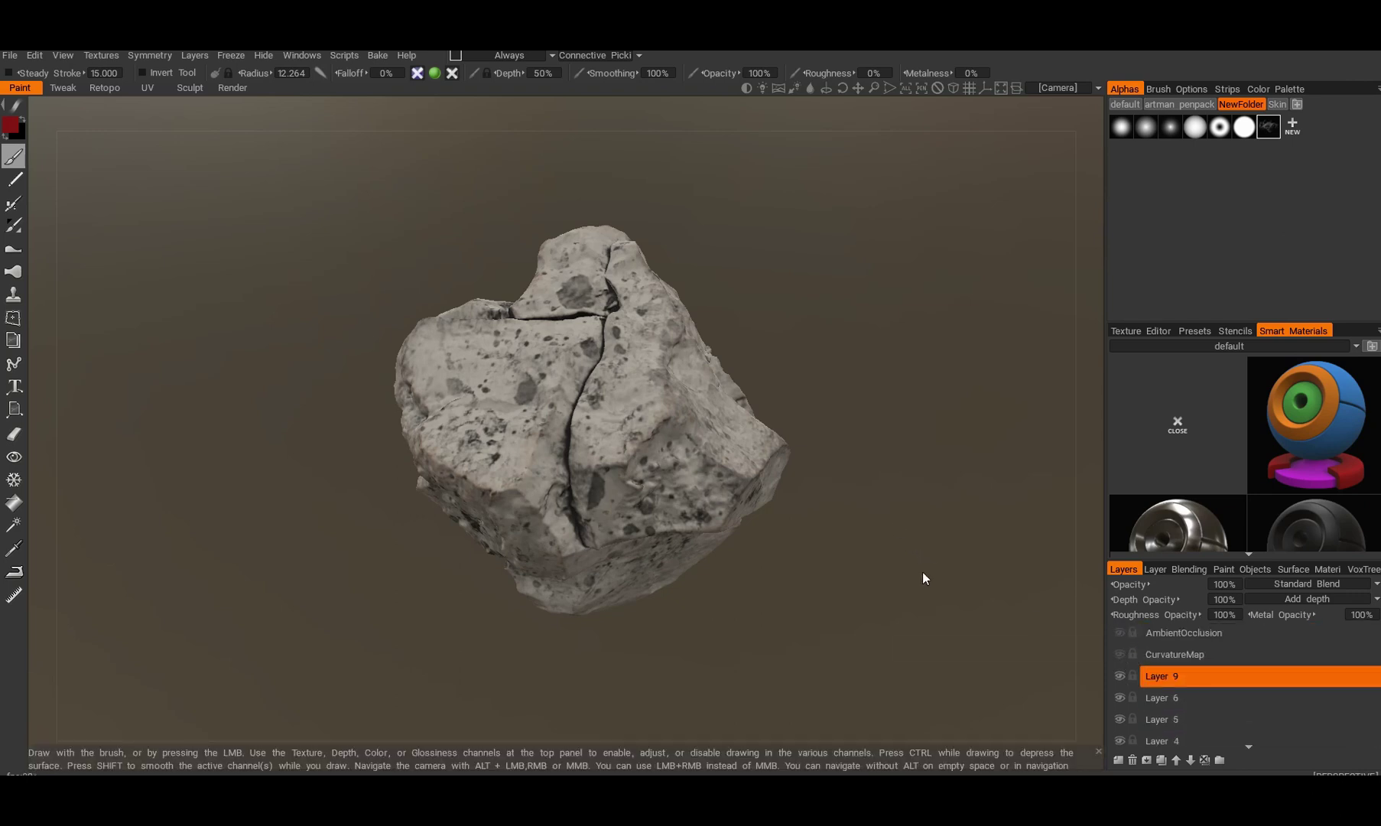
pyautogui.moveTo(862, 352); pyautogui.dragTo(728, 410)
pyautogui.scroll(3, 719, 395)
pyautogui.scroll(-3, 730, 412)
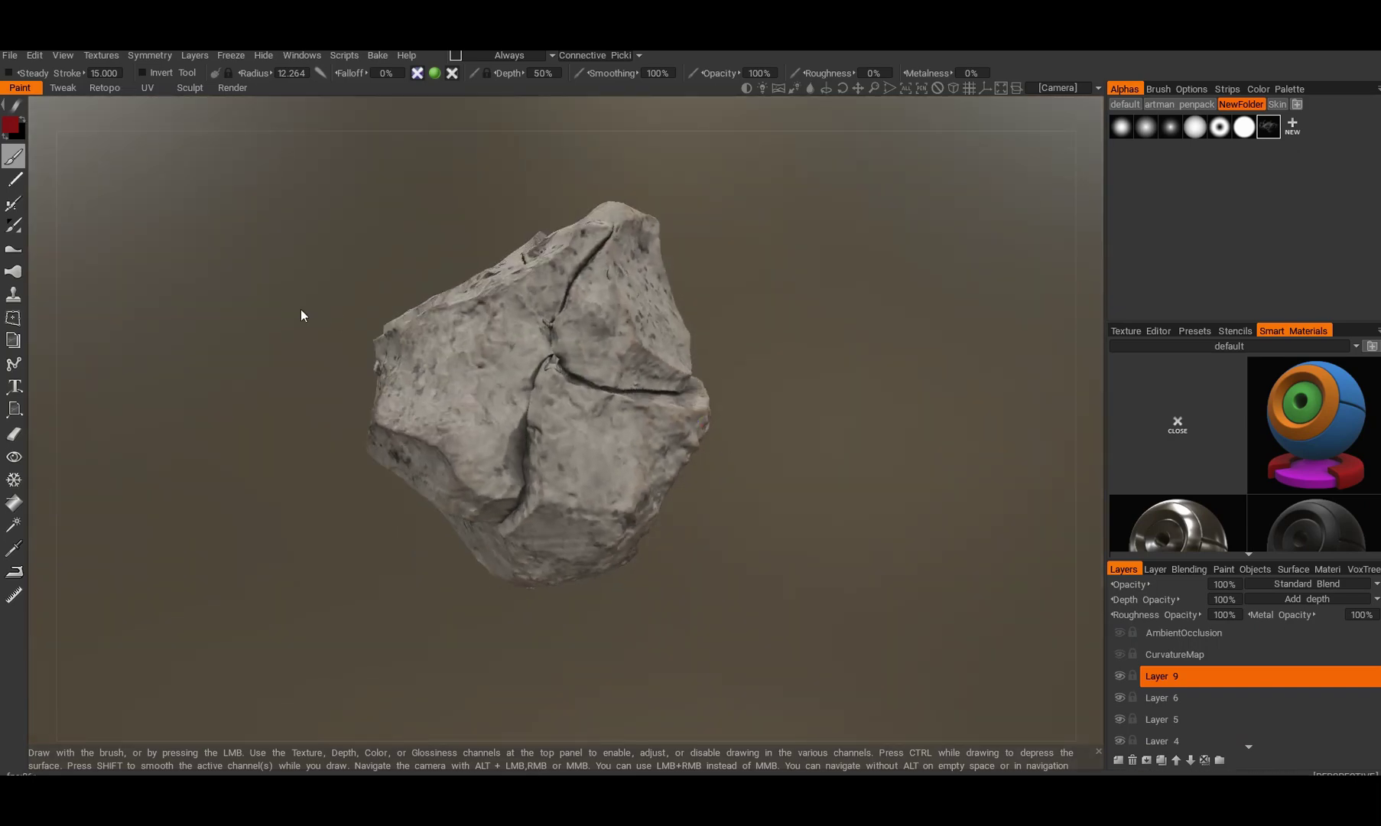
pyautogui.click(188, 88)
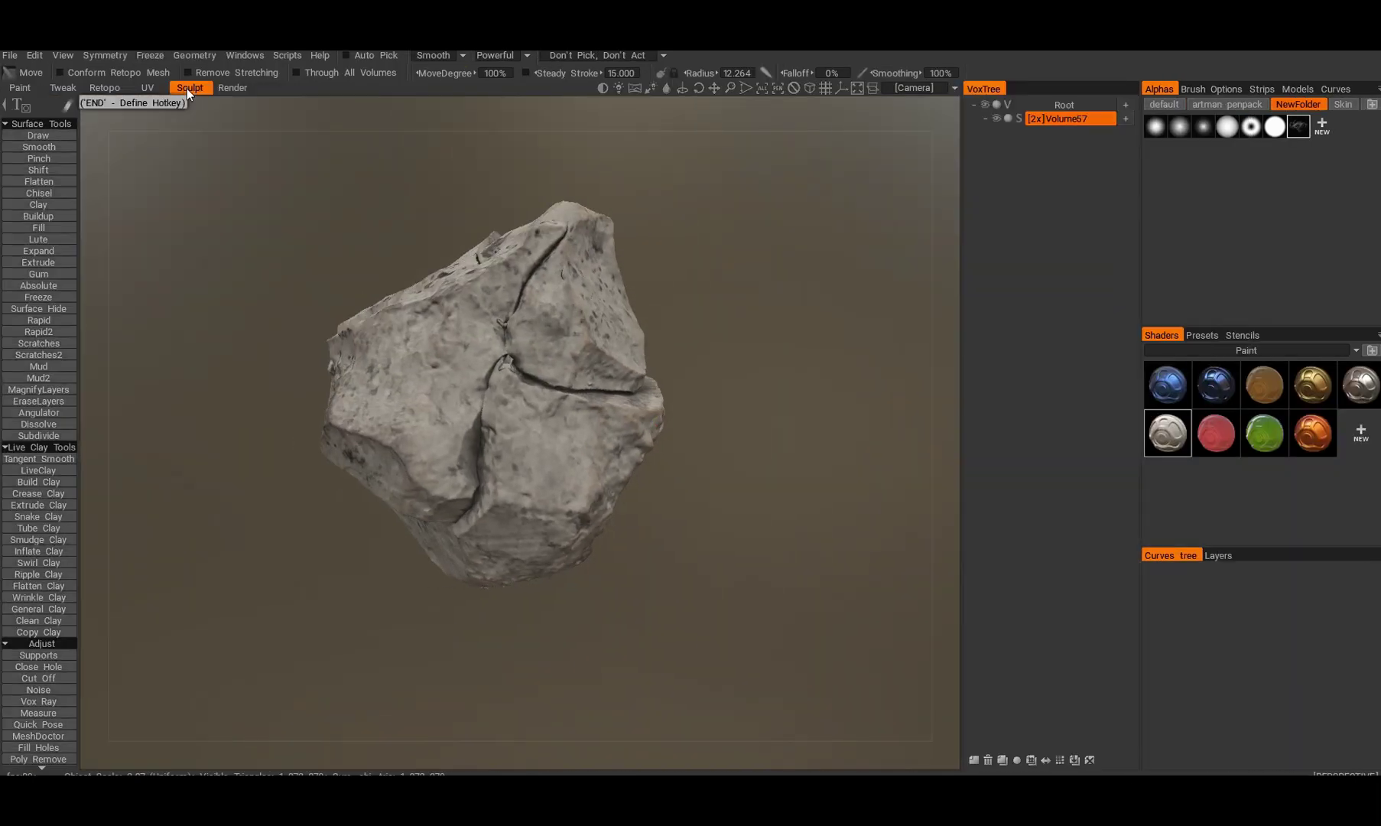
# Step: Try several shaders from the Paint folder on the rock, including the red, green and gold ones
pyautogui.click(1221, 445)
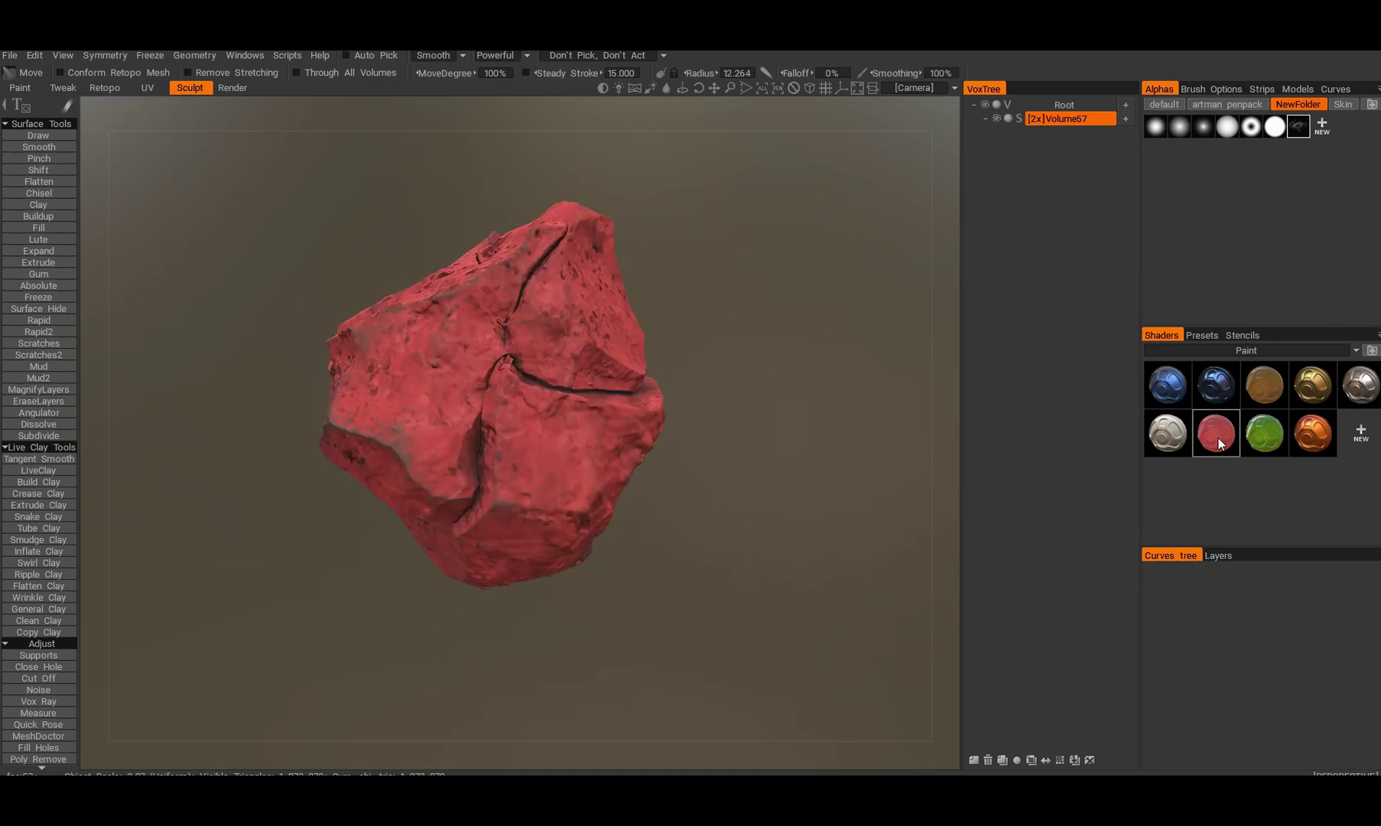
pyautogui.click(1182, 388)
pyautogui.click(1215, 388)
pyautogui.click(1266, 390)
pyautogui.click(1266, 433)
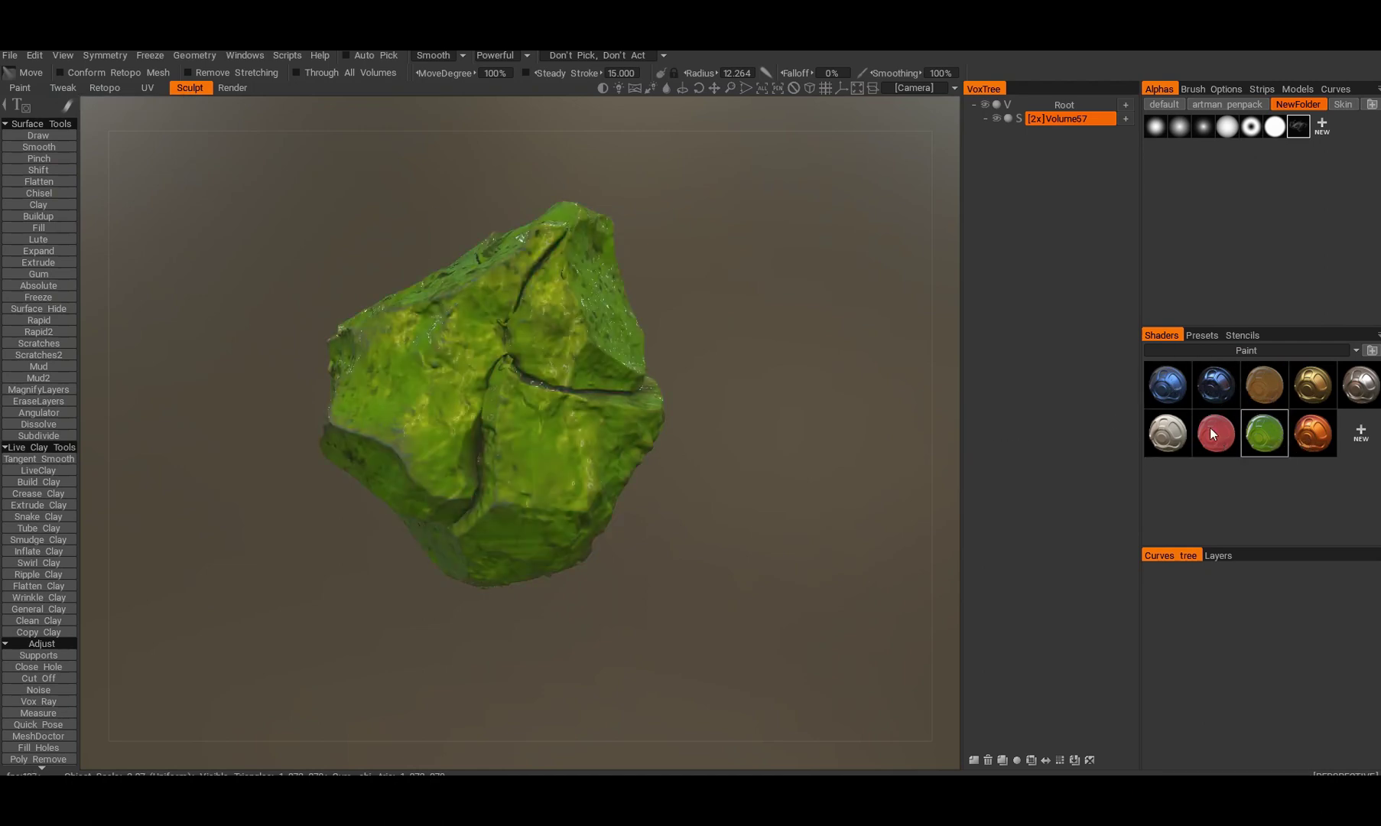
pyautogui.moveTo(841, 437); pyautogui.dragTo(842, 382)
pyautogui.click(1228, 446)
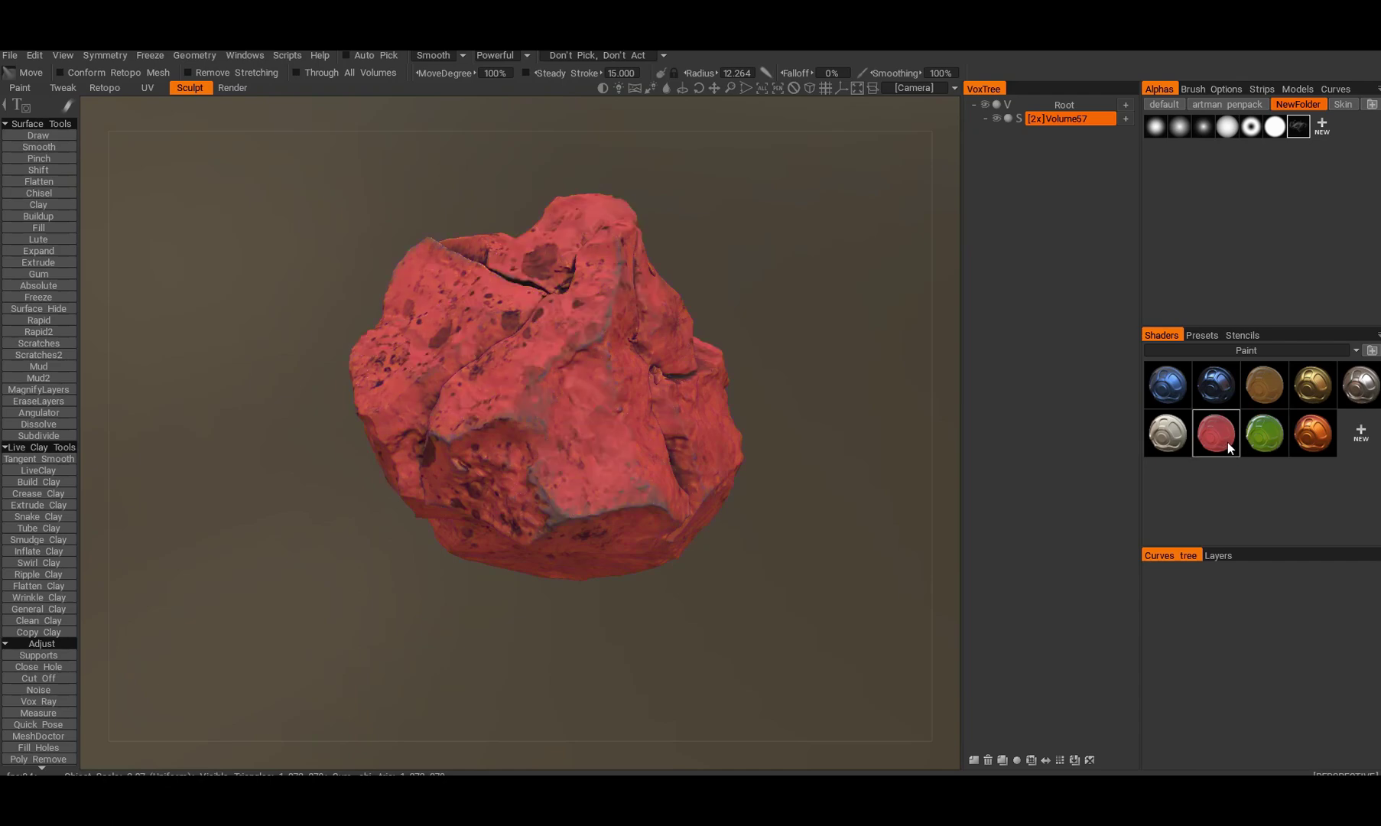
pyautogui.click(1312, 385)
pyautogui.moveTo(760, 397); pyautogui.dragTo(767, 336)
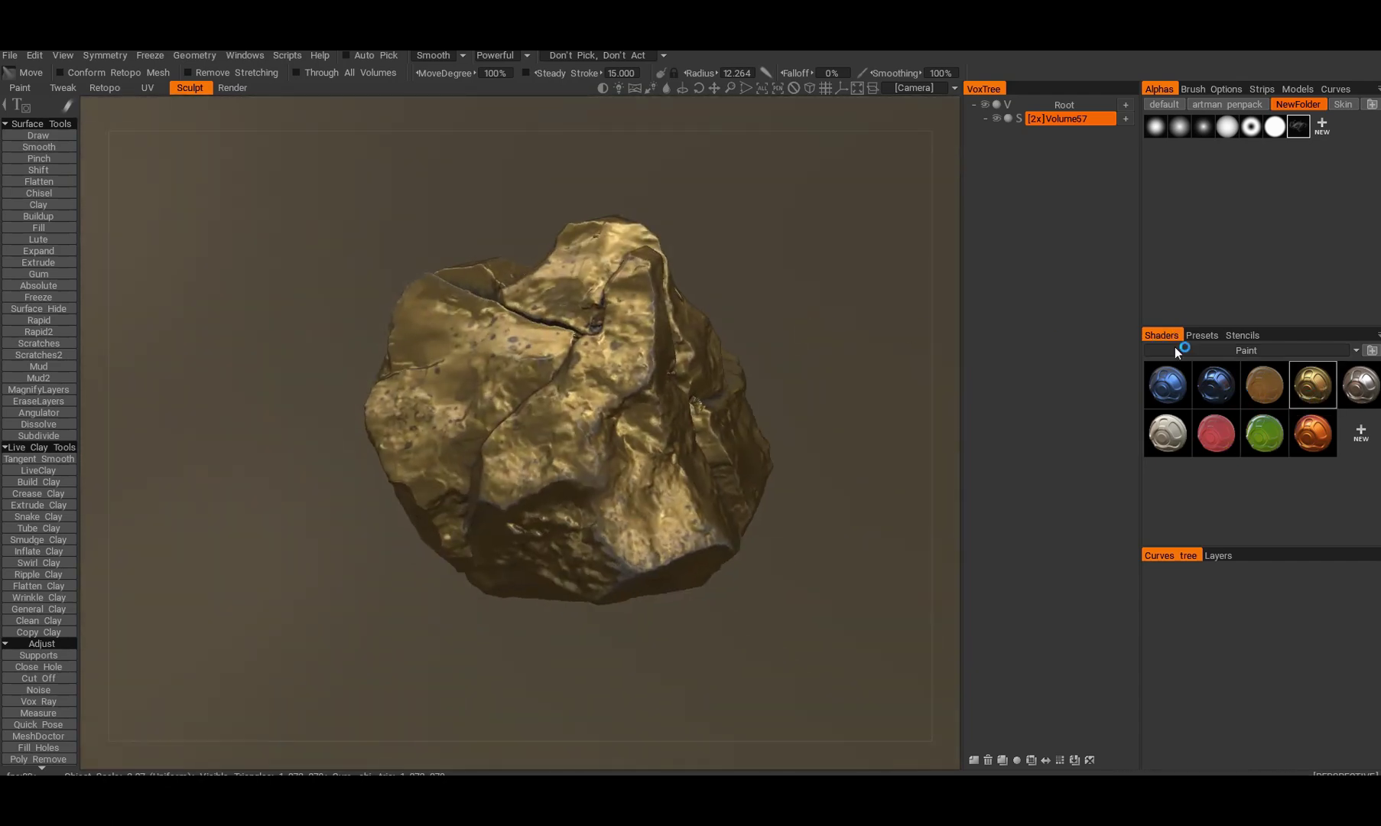
# Step: Try several Polymer shaders on the rock volume, including the light grey and light blue ones
pyautogui.click(1196, 352)
pyautogui.click(1201, 385)
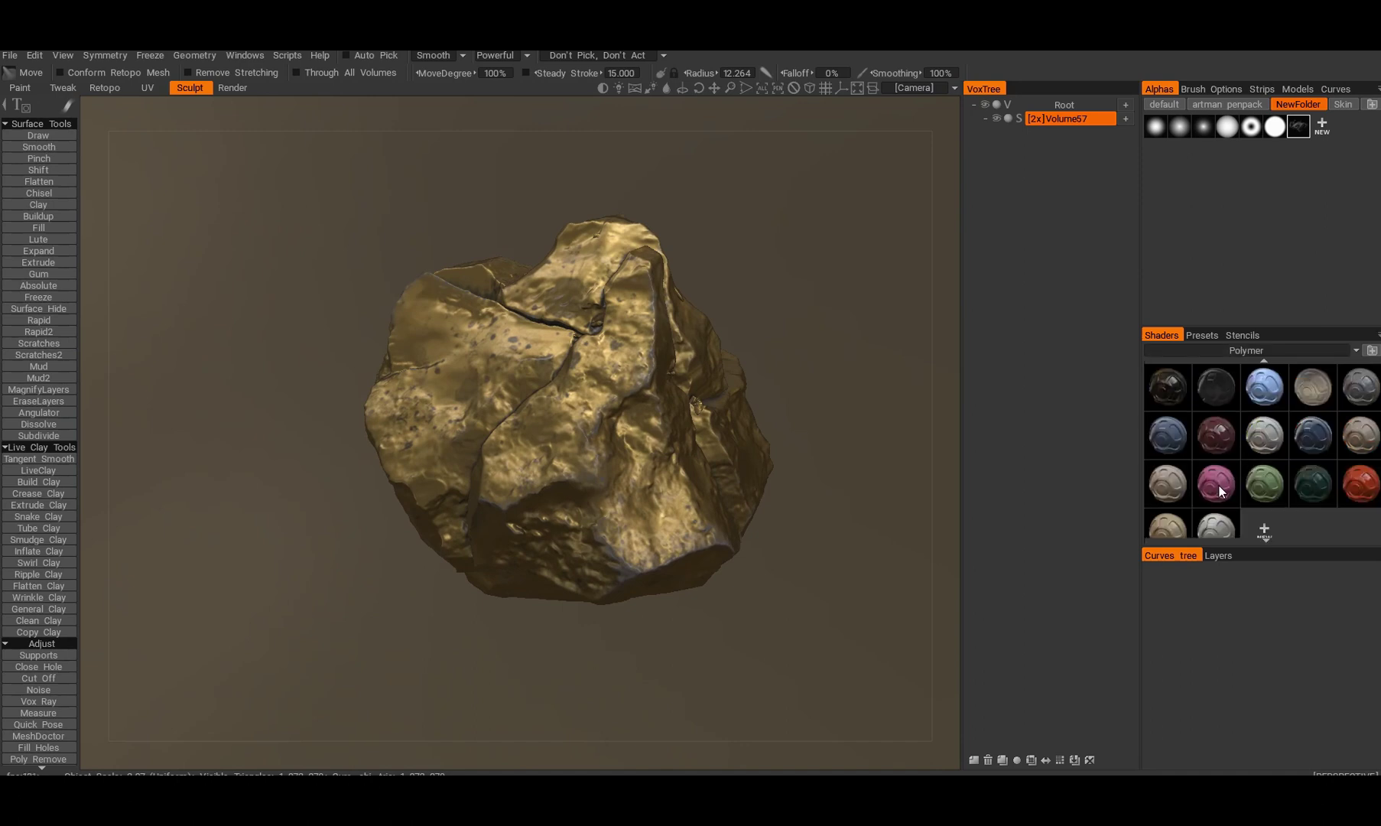
pyautogui.click(1184, 487)
pyautogui.click(1268, 452)
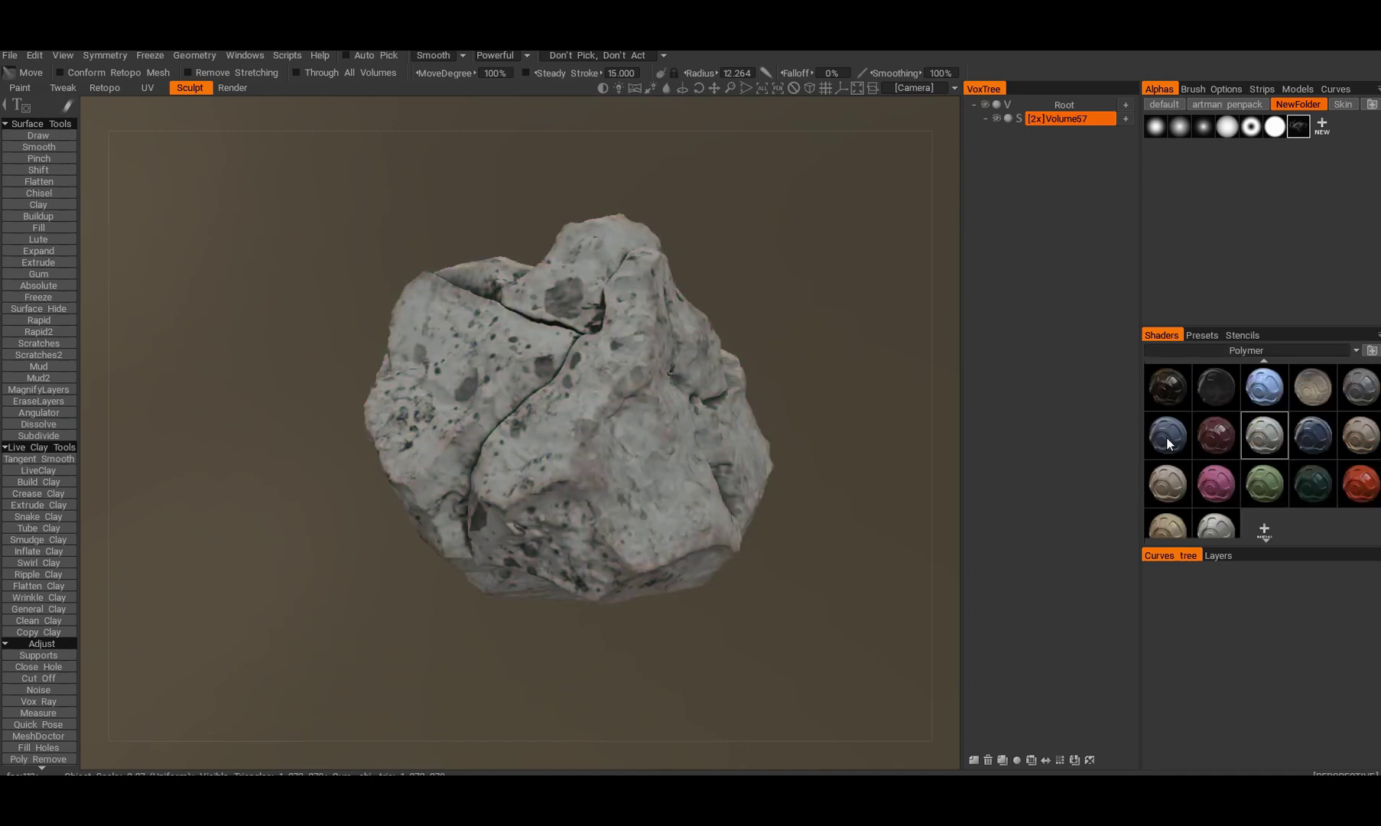
pyautogui.click(1168, 436)
pyautogui.click(1264, 386)
# Step: Try several shiny silver shaders from the Metal folder on the rock
pyautogui.click(1269, 352)
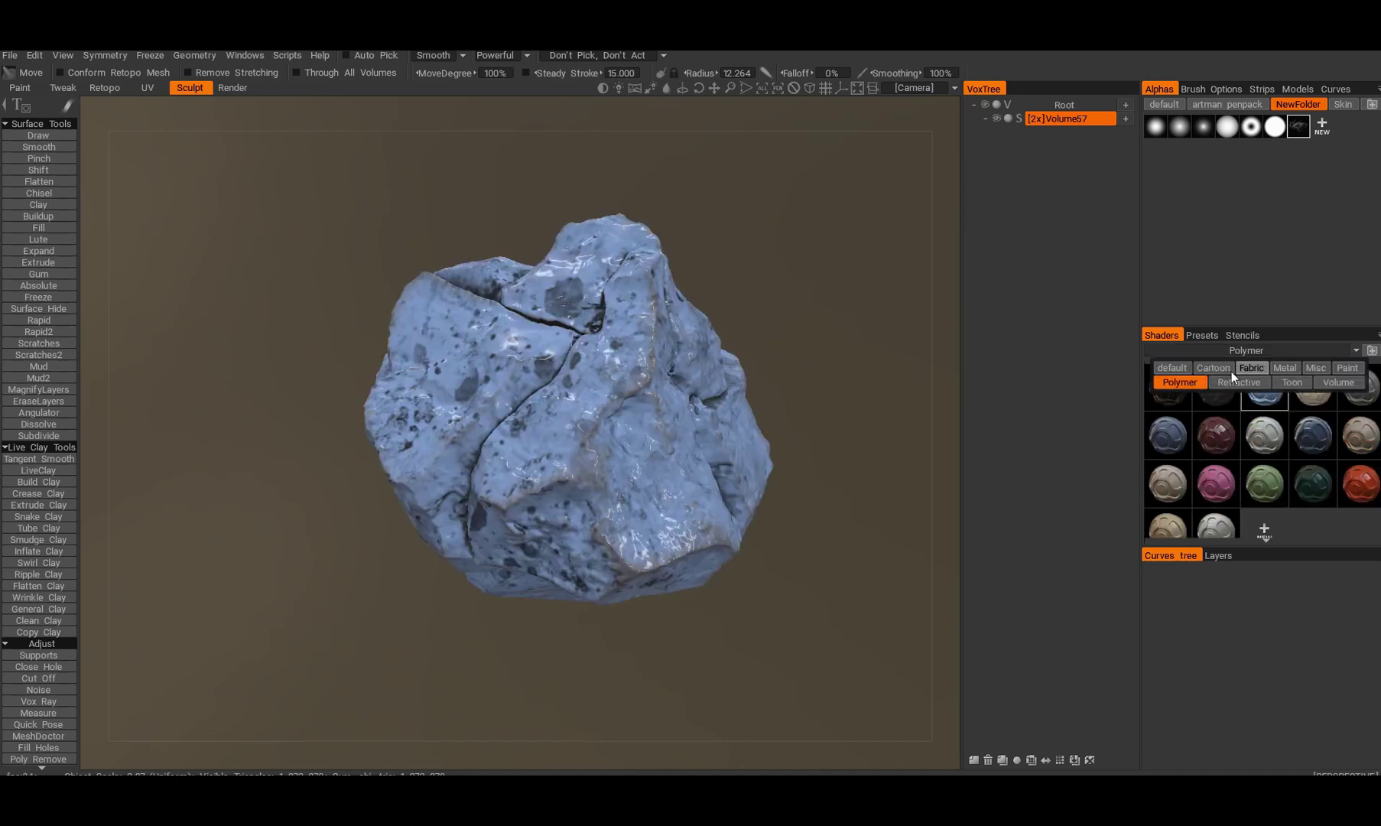
pyautogui.click(1291, 366)
pyautogui.click(1227, 435)
pyautogui.click(1224, 482)
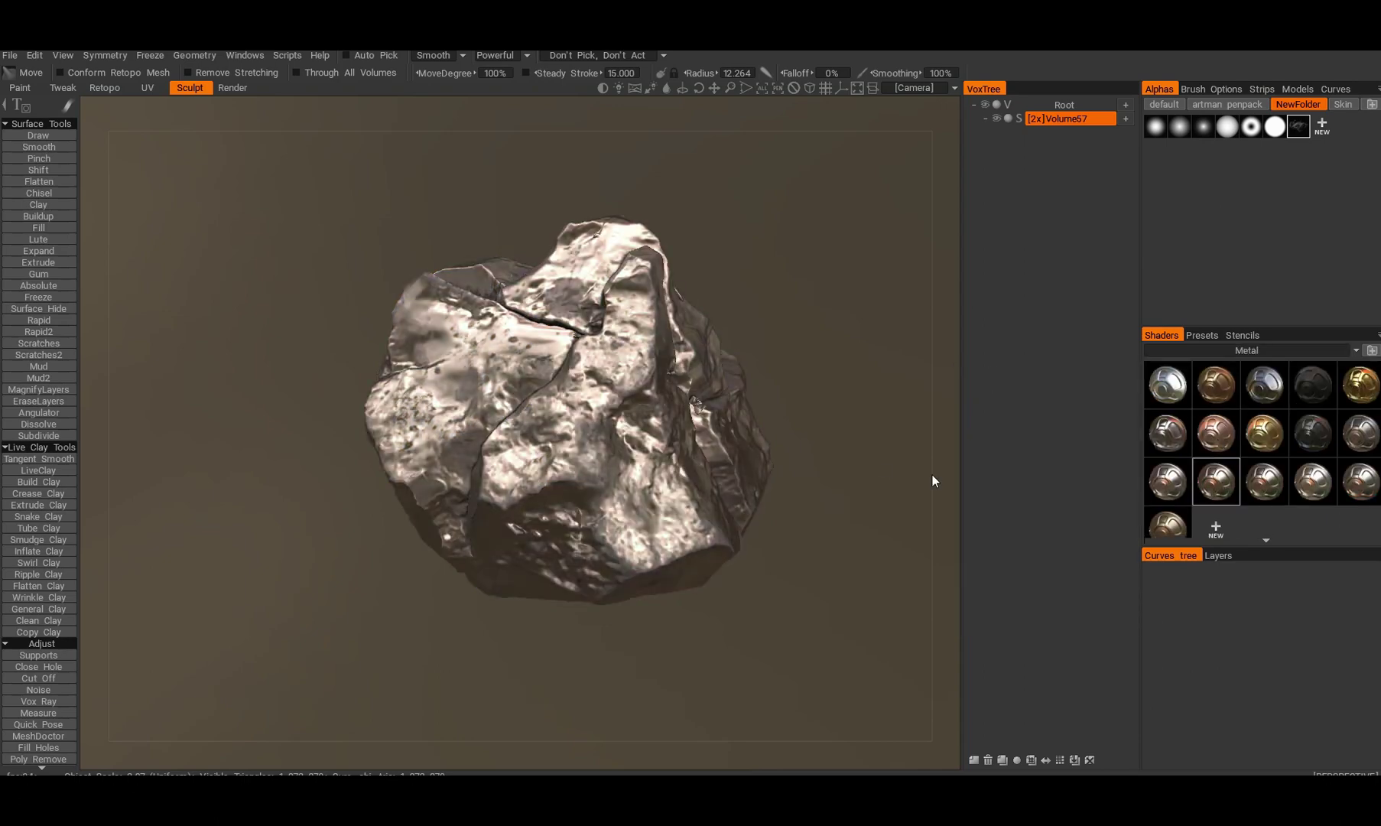
pyautogui.moveTo(933, 481)
pyautogui.mouseDown()
pyautogui.moveTo(870, 543)
pyautogui.moveTo(685, 452)
pyautogui.moveTo(695, 398)
pyautogui.moveTo(734, 577)
pyautogui.moveTo(777, 524)
pyautogui.moveTo(857, 564)
pyautogui.moveTo(792, 499)
pyautogui.moveTo(783, 617)
pyautogui.moveTo(573, 448)
pyautogui.moveTo(732, 441)
pyautogui.moveTo(812, 539)
pyautogui.moveTo(814, 501)
pyautogui.moveTo(797, 479)
pyautogui.moveTo(839, 450)
pyautogui.moveTo(1169, 523)
pyautogui.mouseUp()
pyautogui.click(1155, 482)
pyautogui.moveTo(856, 505); pyautogui.dragTo(1052, 396)
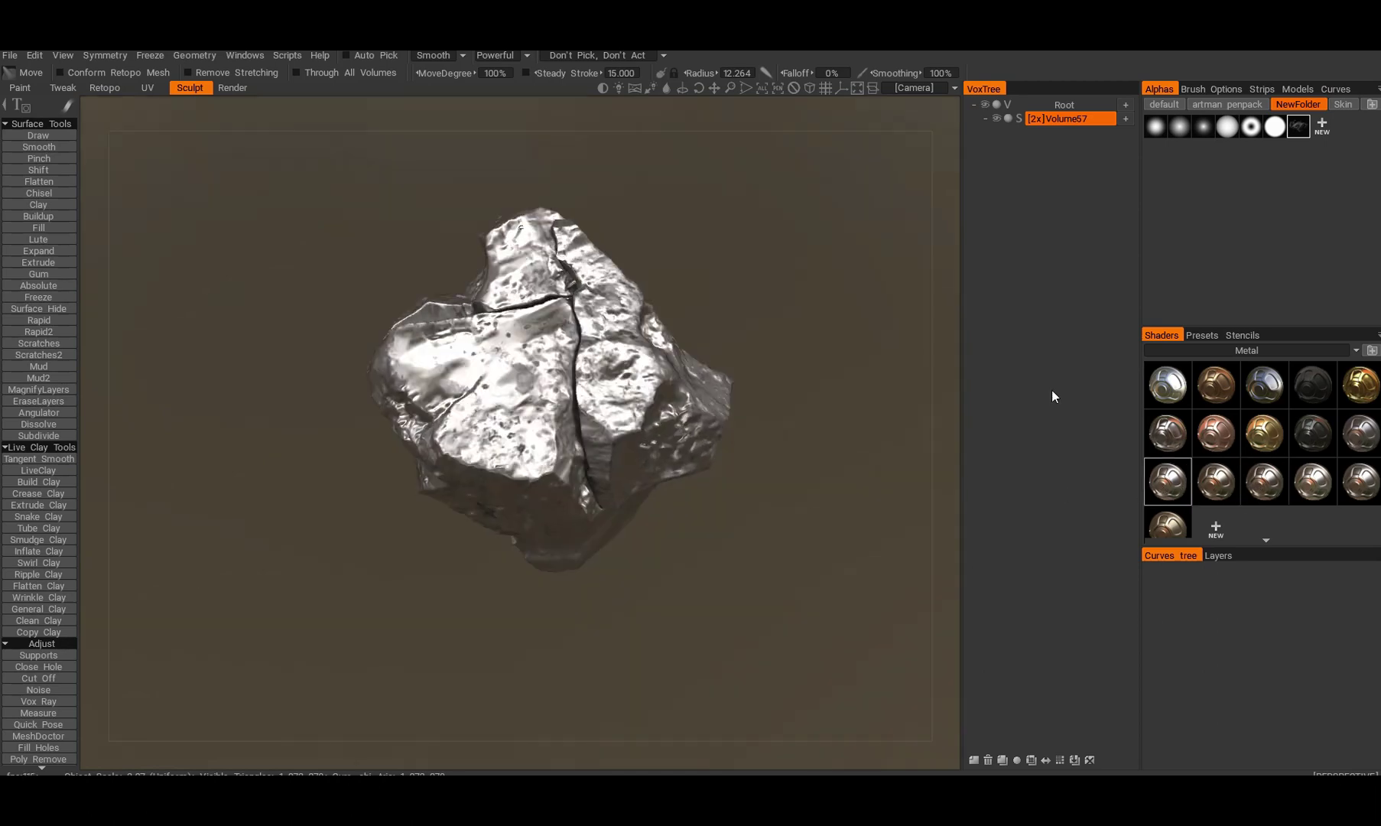
# Step: Try the light blue Toon shader on the rock
pyautogui.click(1255, 352)
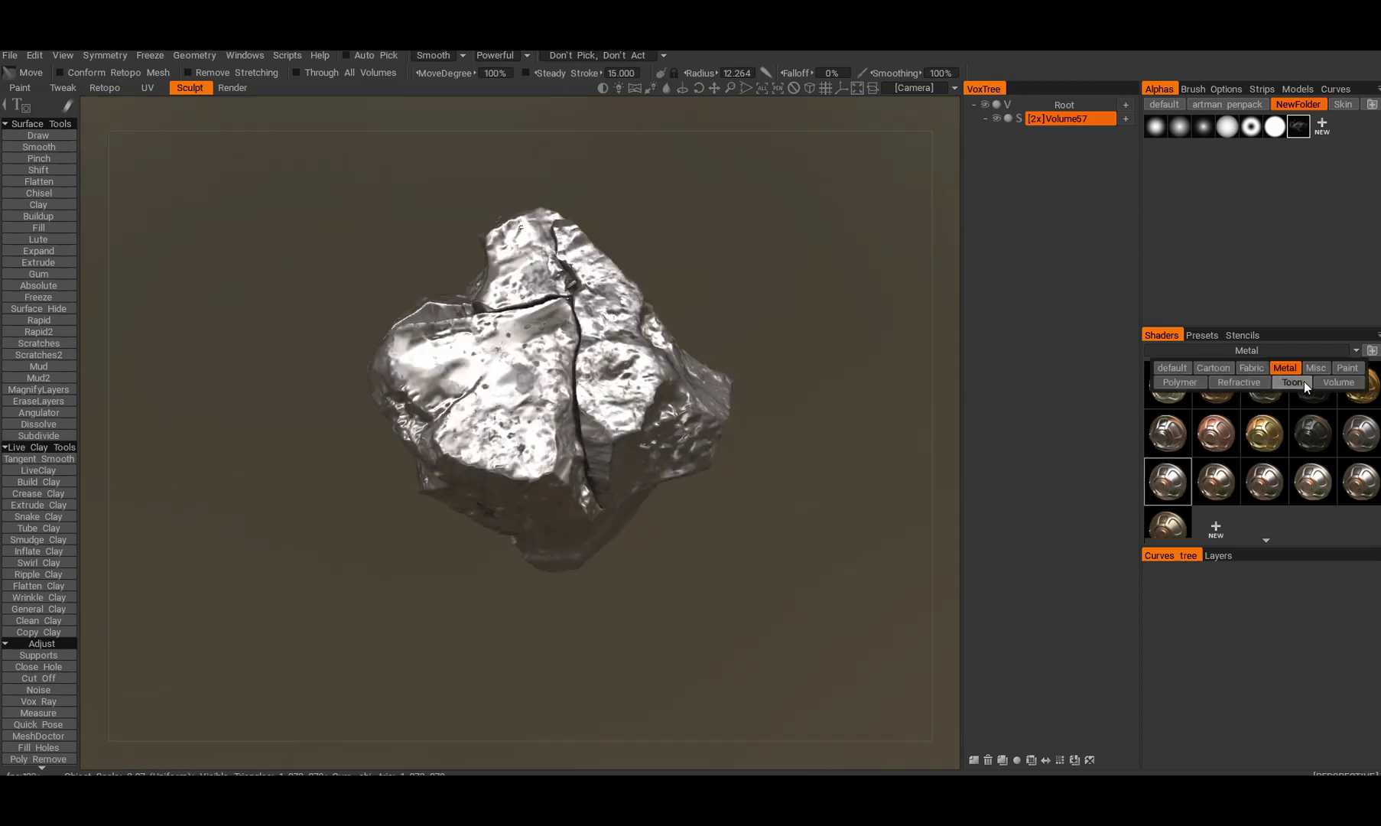
pyautogui.click(1304, 382)
pyautogui.click(1303, 393)
pyautogui.moveTo(903, 390); pyautogui.dragTo(978, 391)
# Step: Apply the light grey Polymer shader to the rock volume
pyautogui.click(1245, 350)
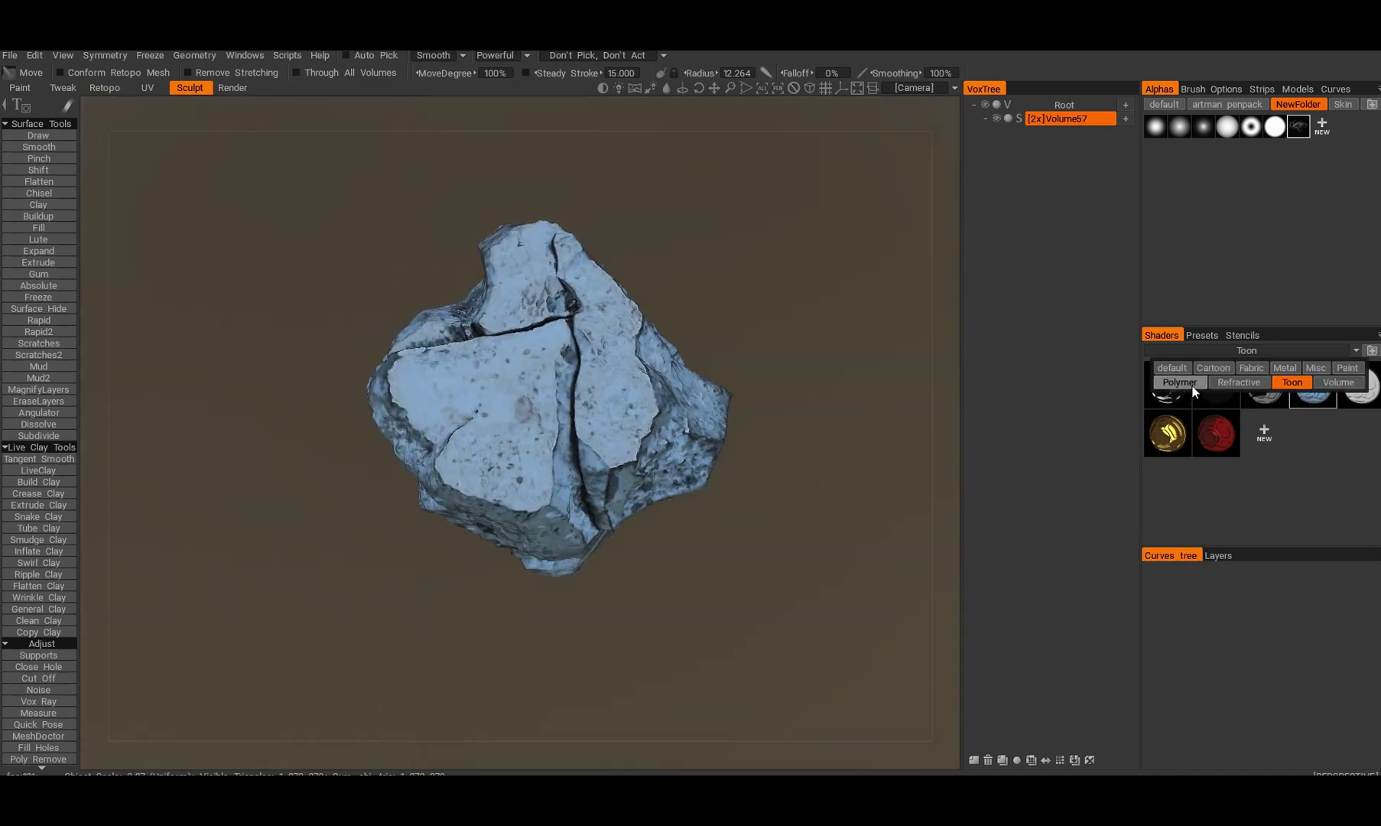
pyautogui.click(1216, 383)
pyautogui.click(1262, 436)
pyautogui.moveTo(788, 414); pyautogui.dragTo(745, 383)
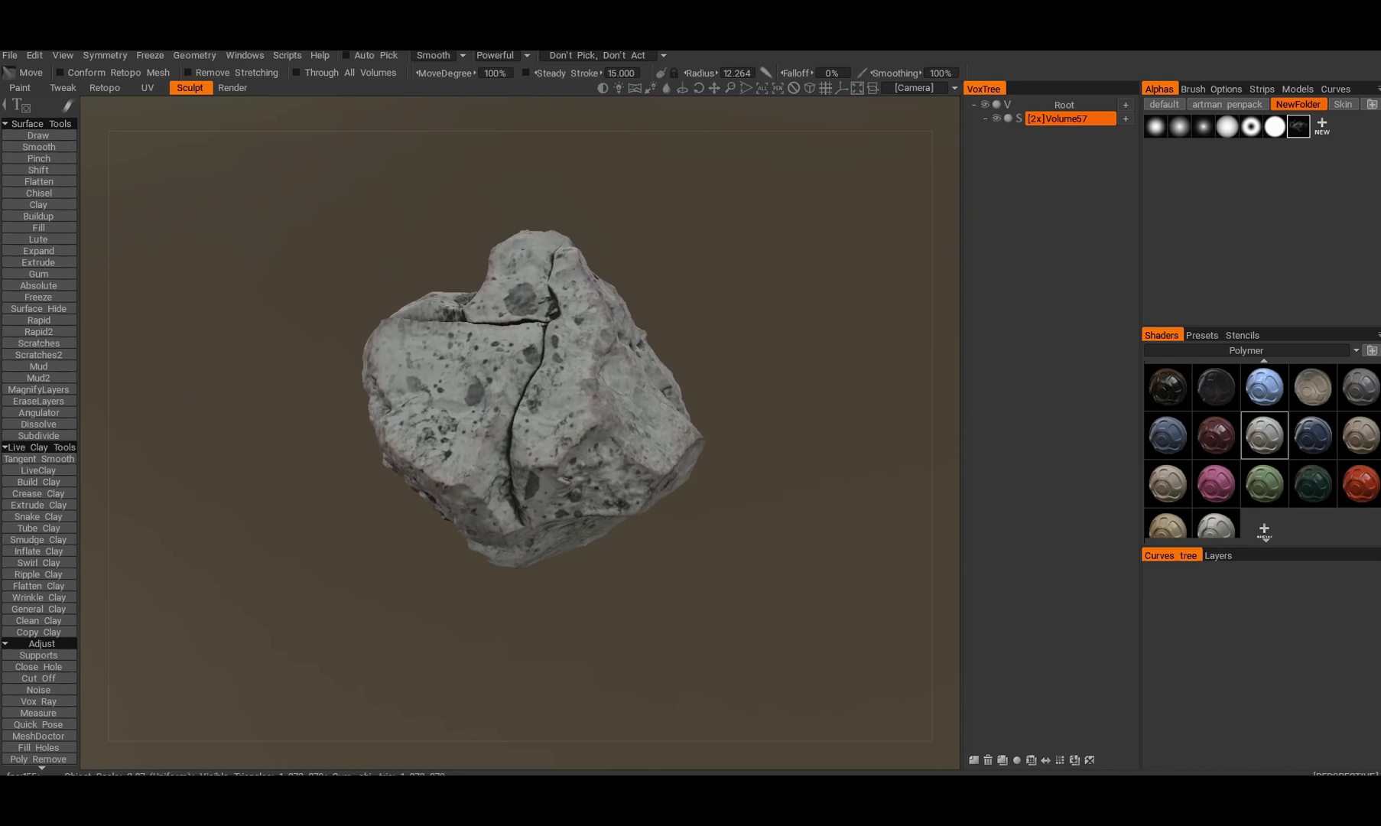
pyautogui.moveTo(725, 318); pyautogui.dragTo(750, 325)
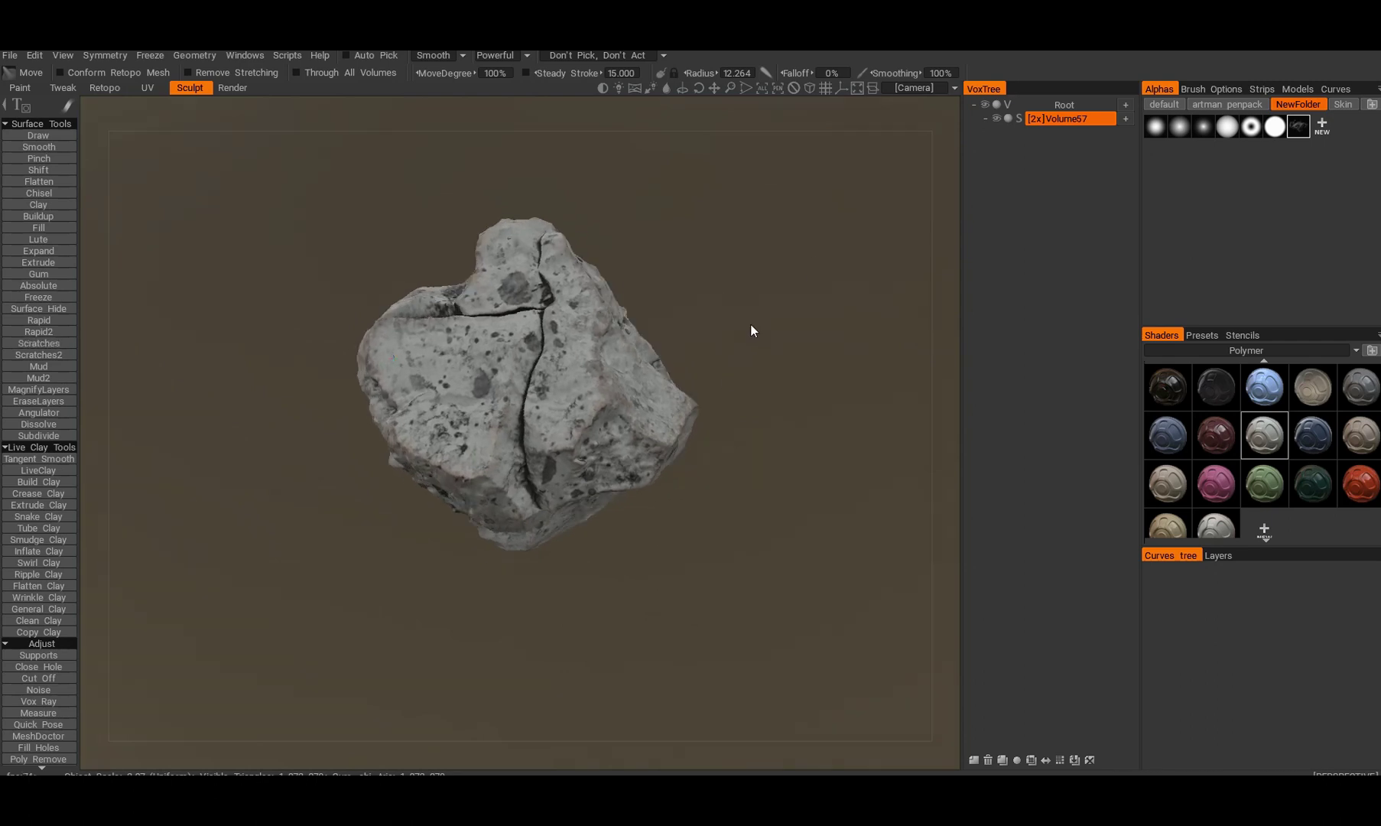
# Step: Retopologize the rock volume with AUTOPO Instant Meshes (auto), using an output polycount of 2000
pyautogui.rightClick(1053, 121)
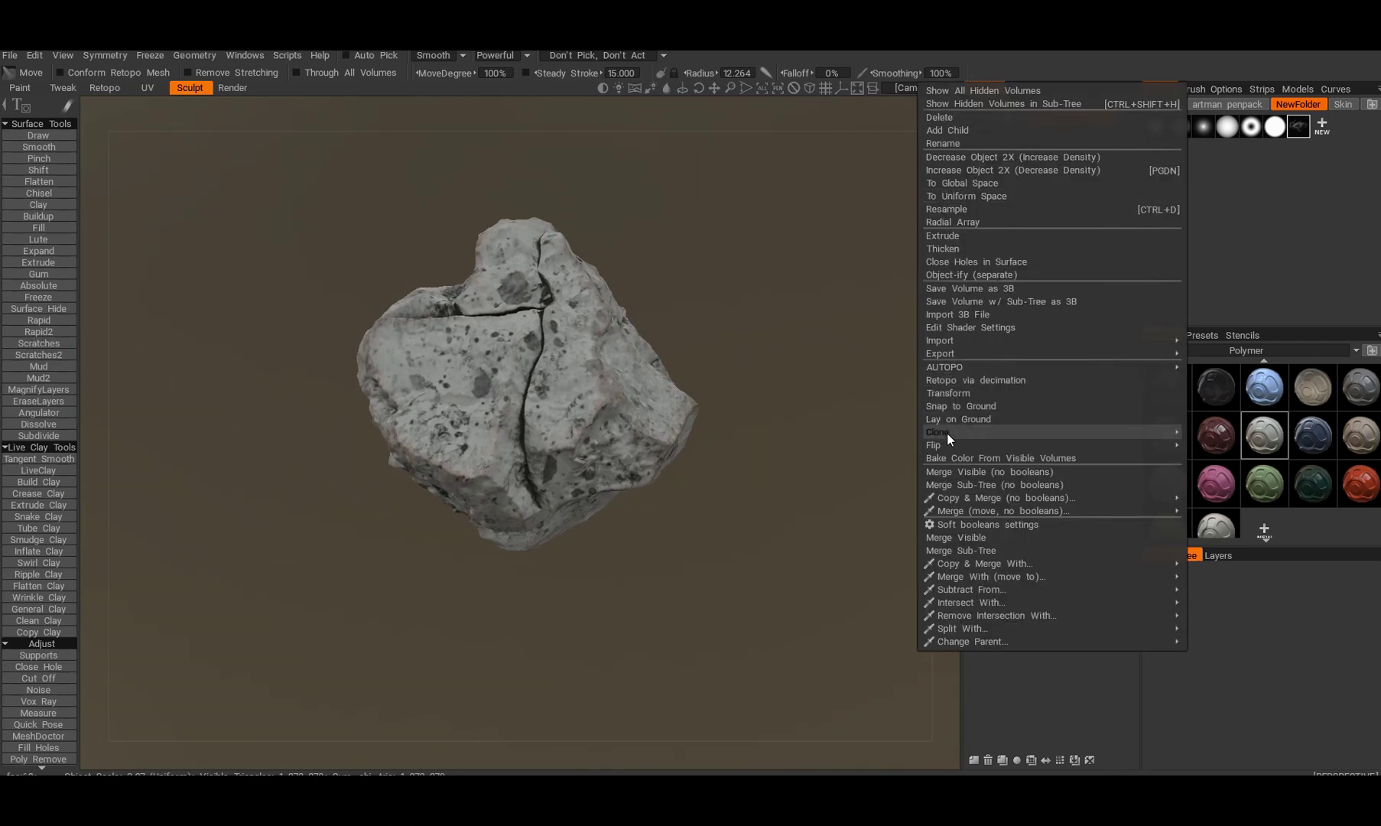
pyautogui.moveTo(944, 368)
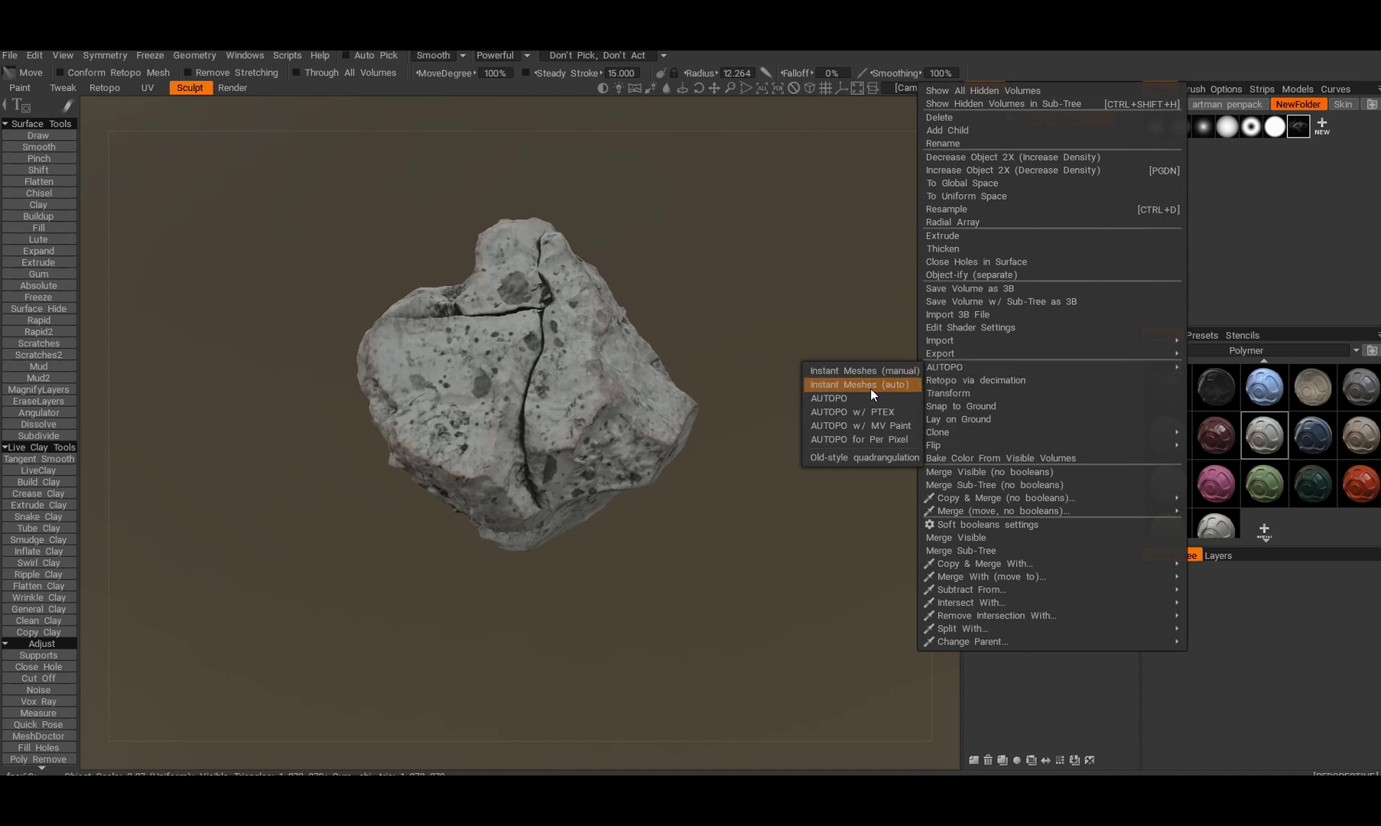
pyautogui.click(872, 389)
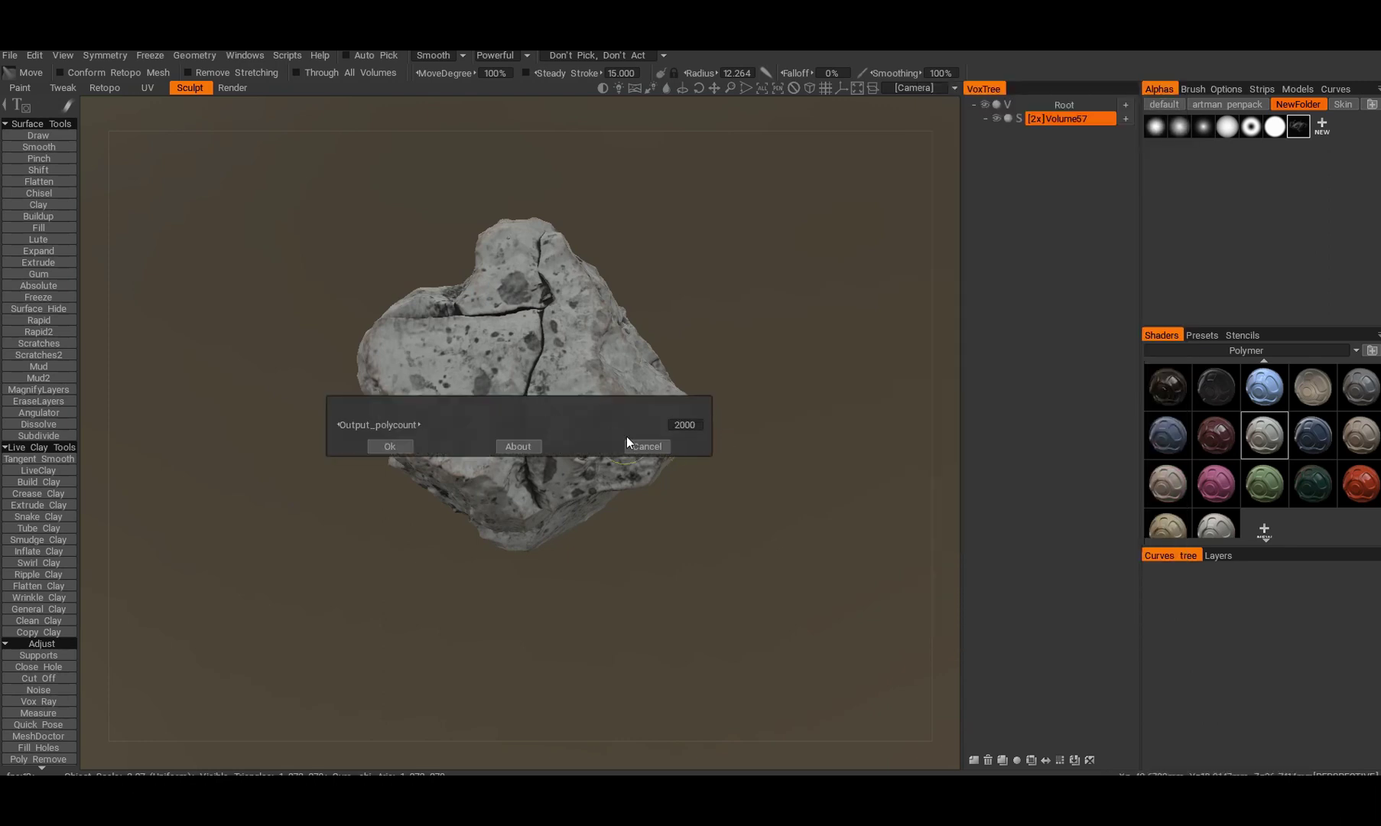
pyautogui.click(684, 425)
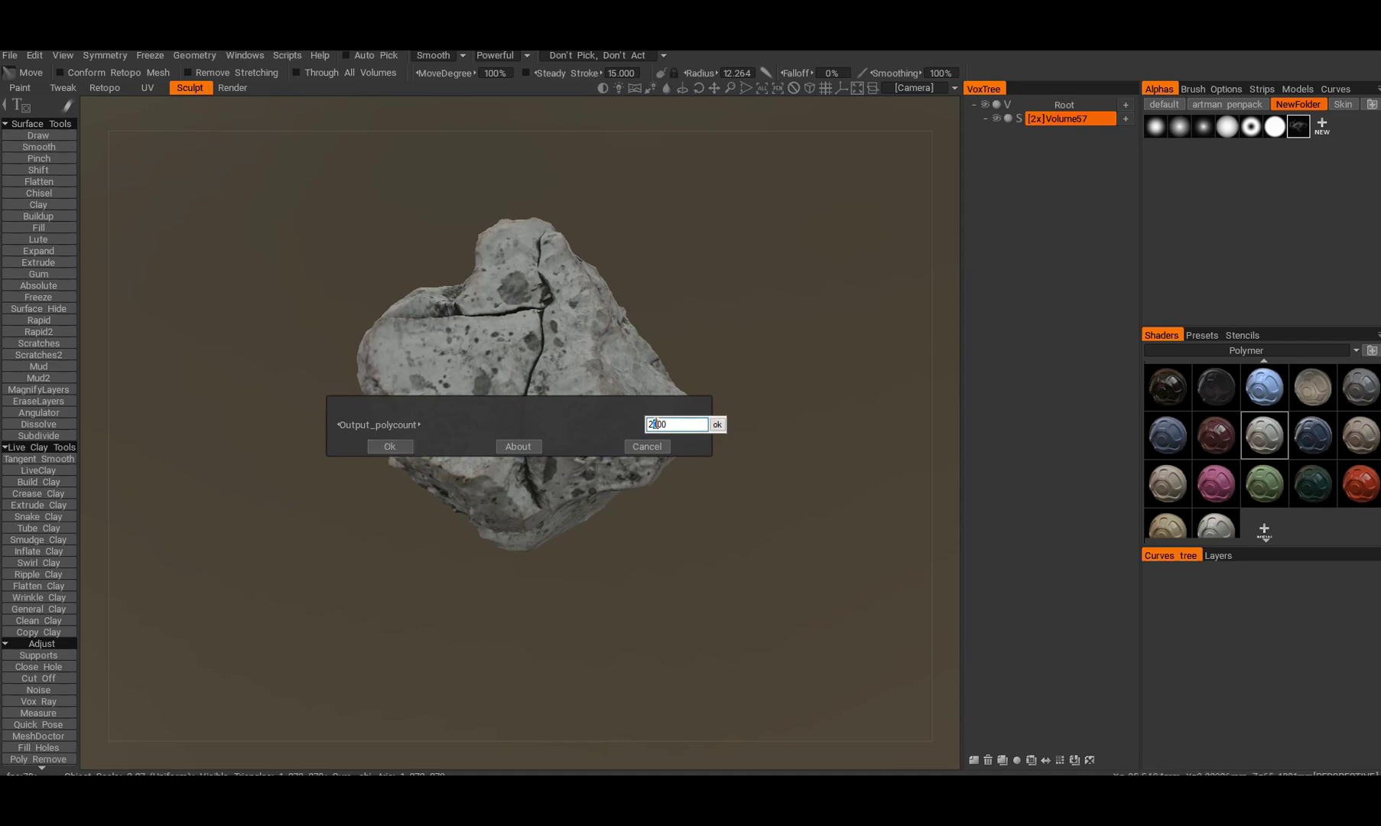
pyautogui.click(716, 426)
pyautogui.click(389, 447)
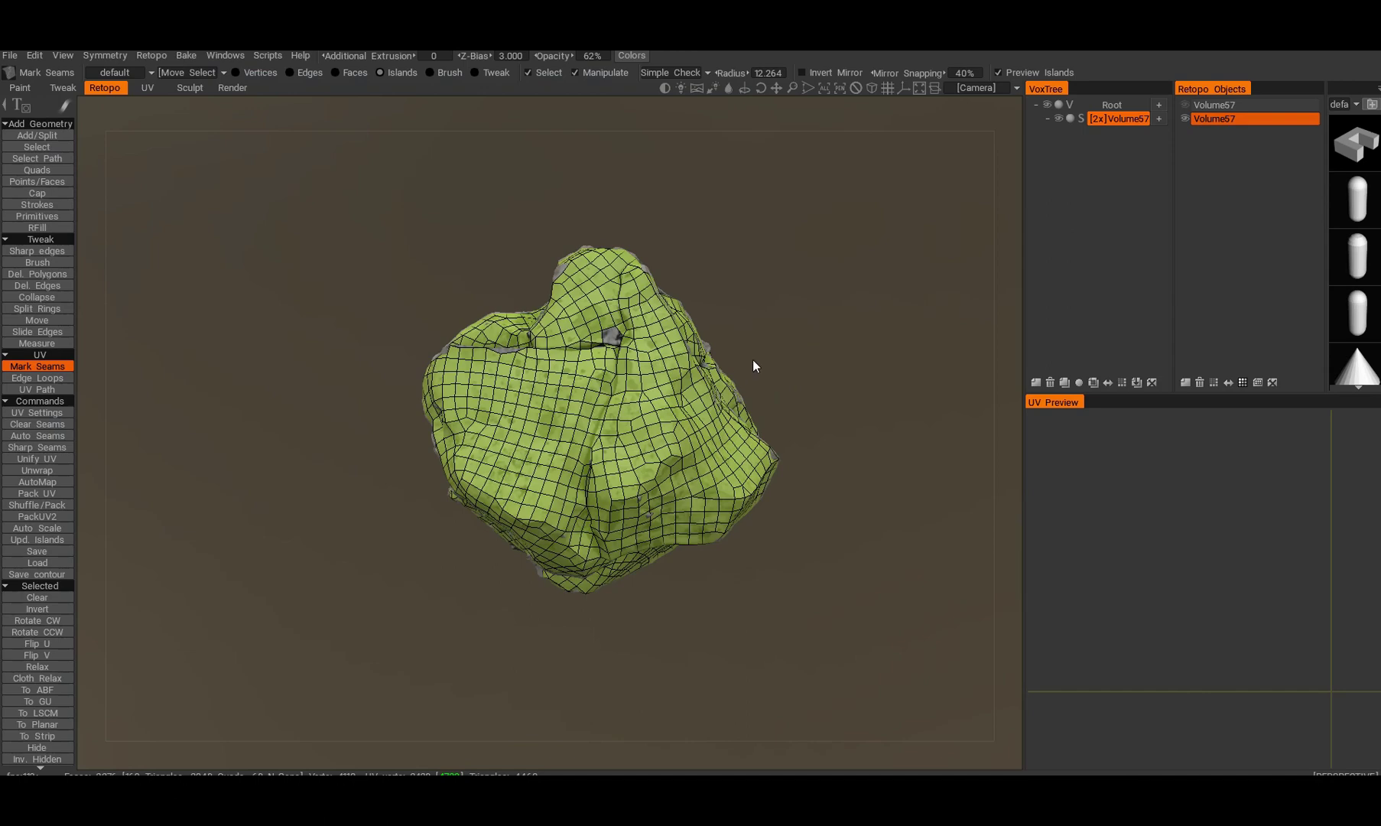
# Step: Unwrap the rock's retopo mesh into UV islands with AutoMap and inspect the islands
pyautogui.moveTo(778, 370); pyautogui.dragTo(773, 376, button='middle')
pyautogui.moveTo(772, 377); pyautogui.dragTo(780, 365)
pyautogui.moveTo(780, 365); pyautogui.dragTo(774, 330, button='middle')
pyautogui.scroll(3, 768, 326)
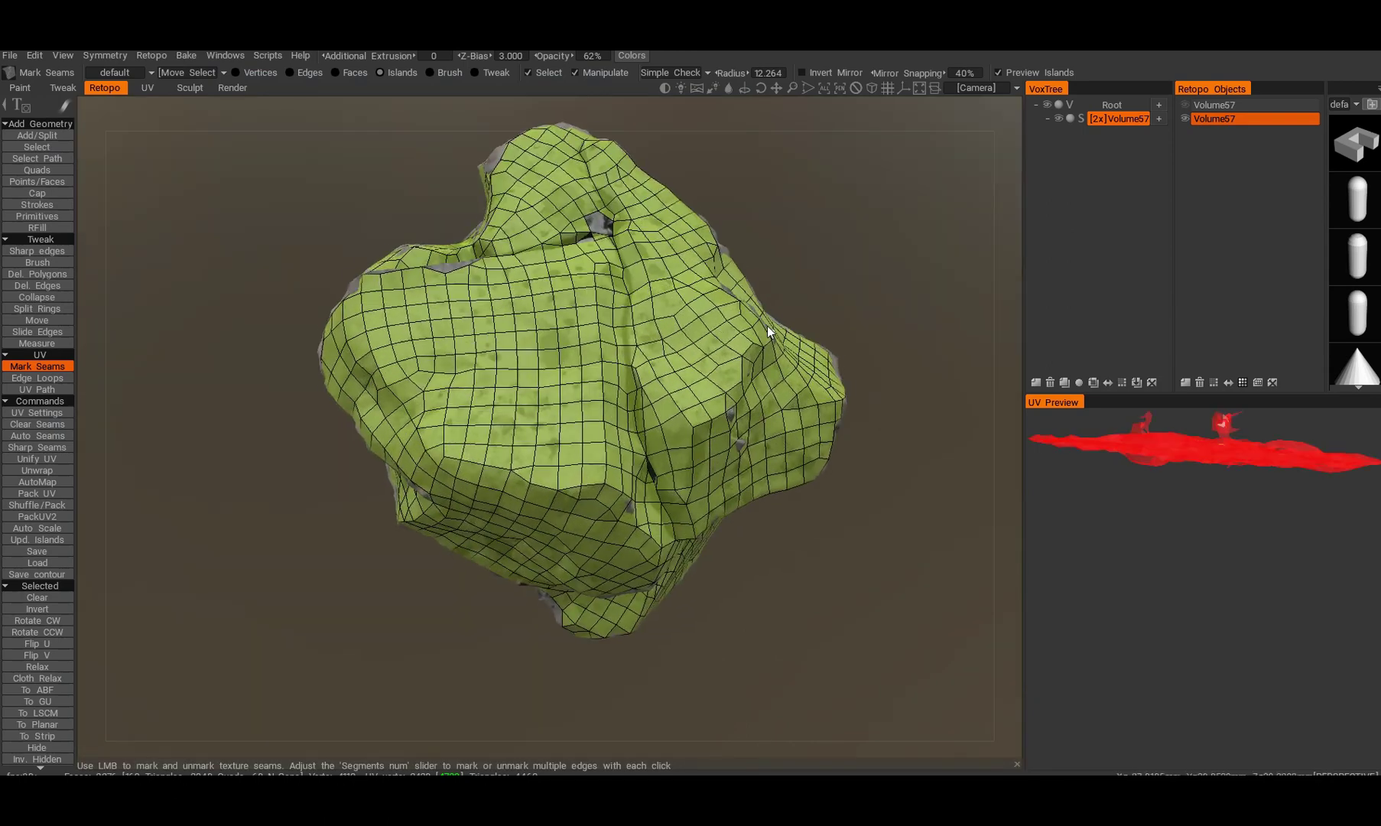
pyautogui.keyDown('alt'); pyautogui.moveTo(768, 326); pyautogui.dragTo(765, 350); pyautogui.keyUp('alt')
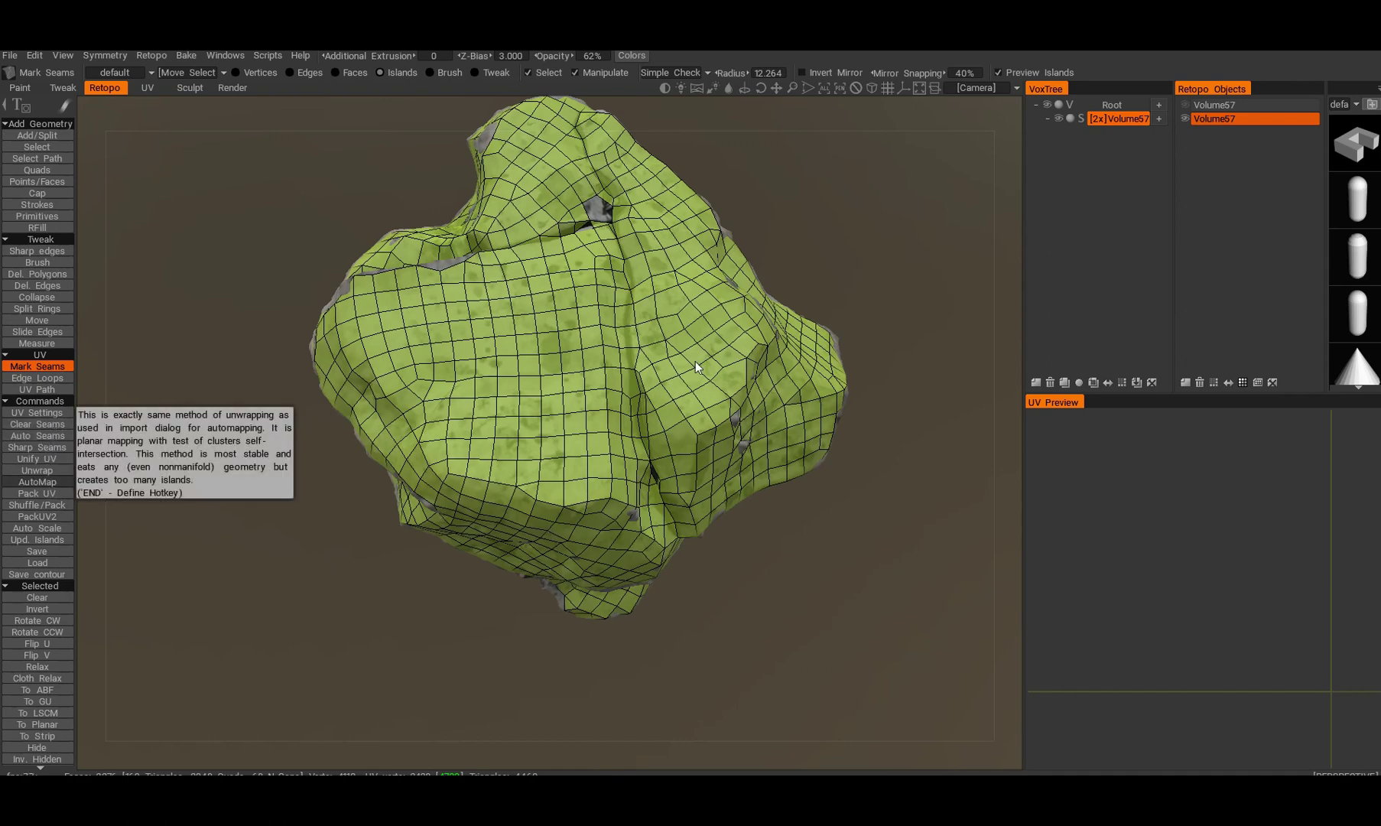
pyautogui.moveTo(860, 266); pyautogui.dragTo(673, 375)
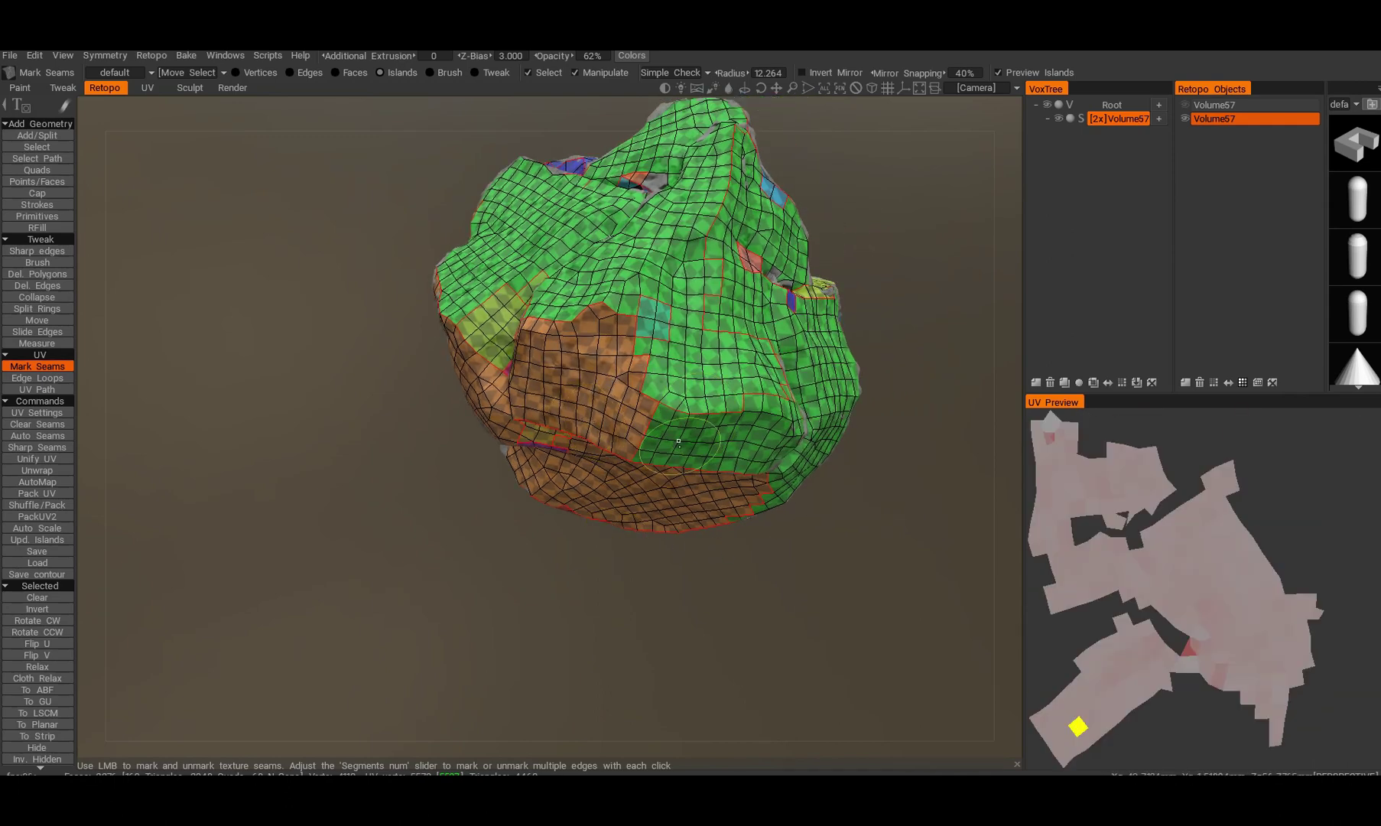
pyautogui.scroll(-3, 771, 287)
pyautogui.moveTo(771, 286); pyautogui.dragTo(720, 363)
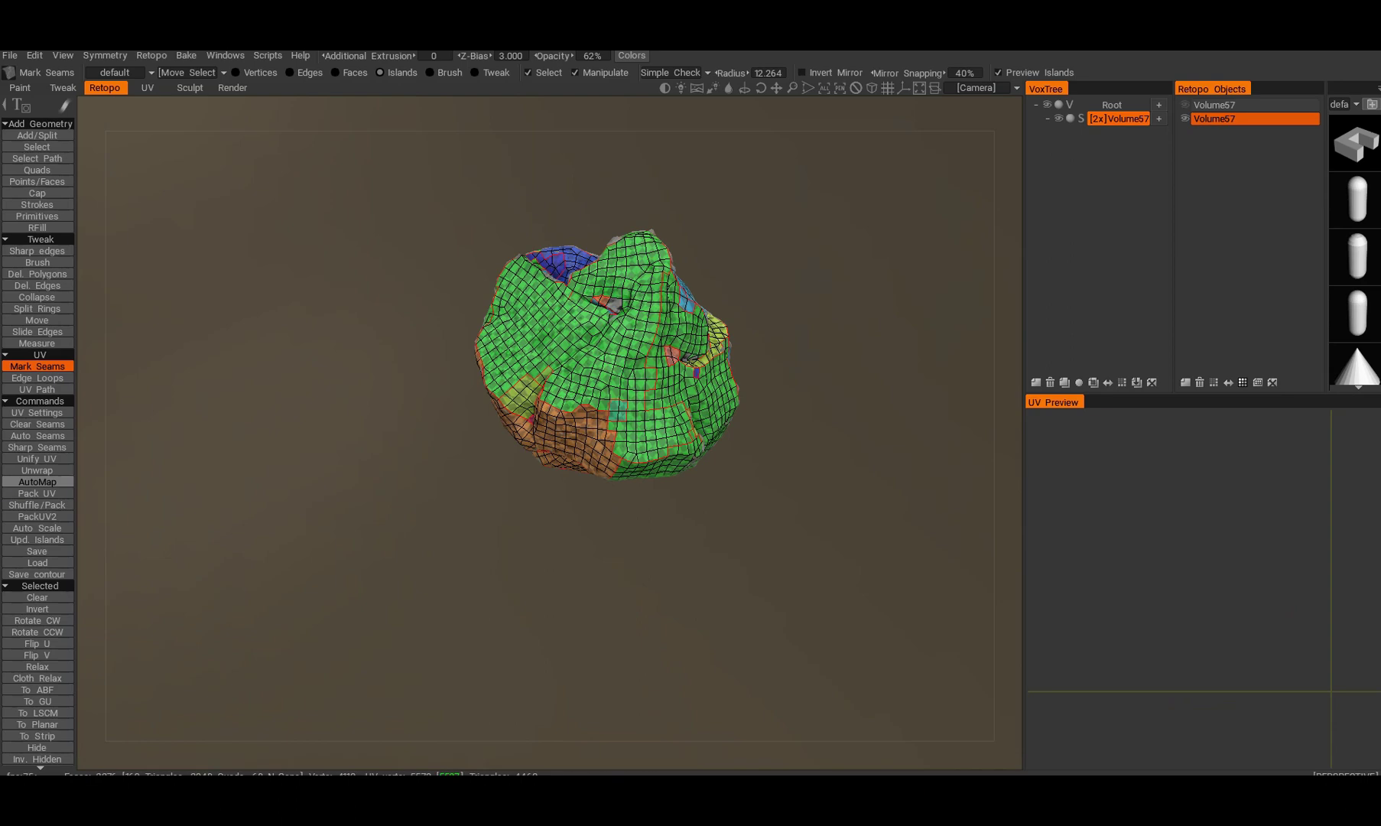
pyautogui.moveTo(472, 279); pyautogui.dragTo(505, 299, button='middle')
pyautogui.moveTo(455, 249); pyautogui.dragTo(412, 208)
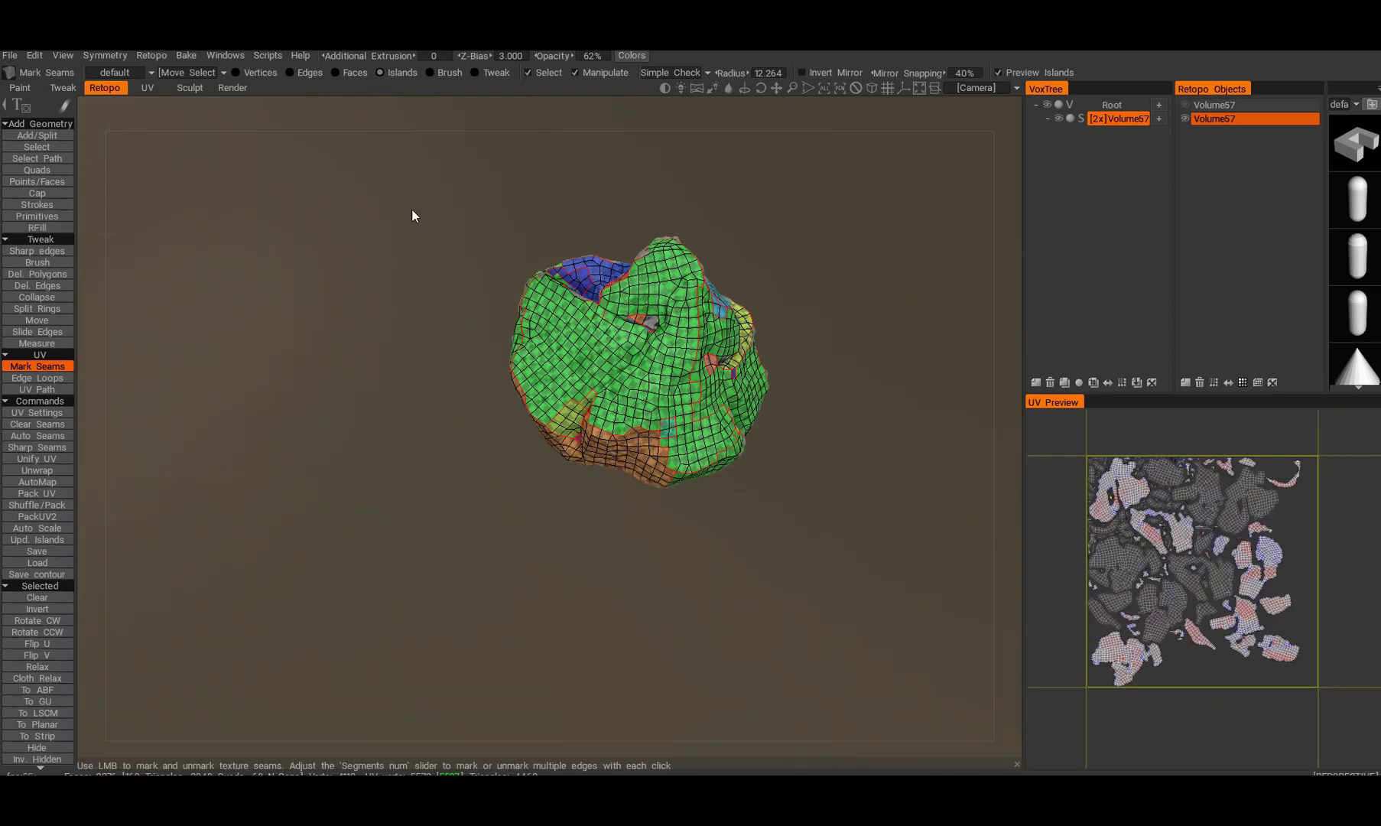
# Step: Start a per-pixel normal map bake with scan depths of 10.148 inside and 10 outside the object
pyautogui.click(182, 57)
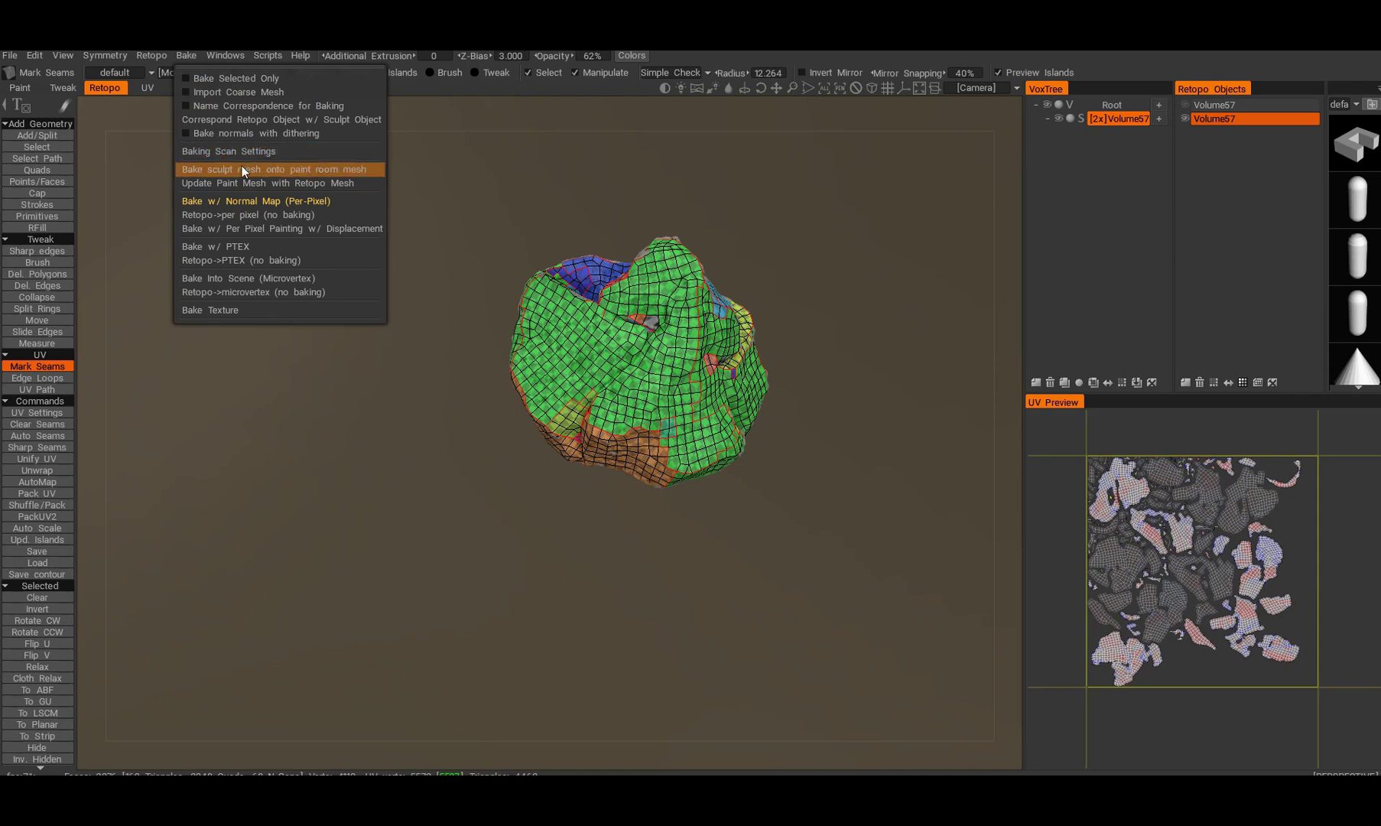
pyautogui.click(247, 201)
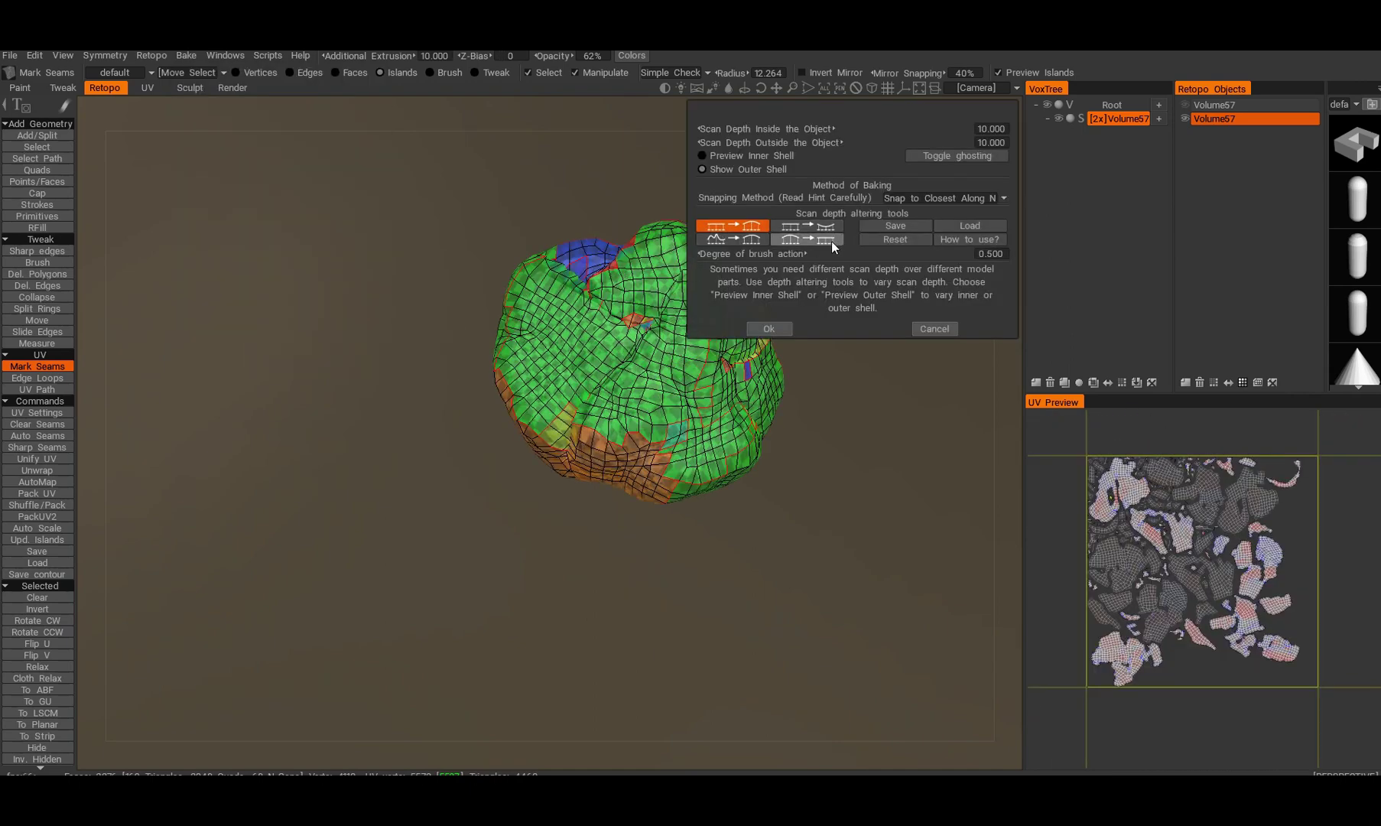
pyautogui.moveTo(790, 110); pyautogui.dragTo(866, 170)
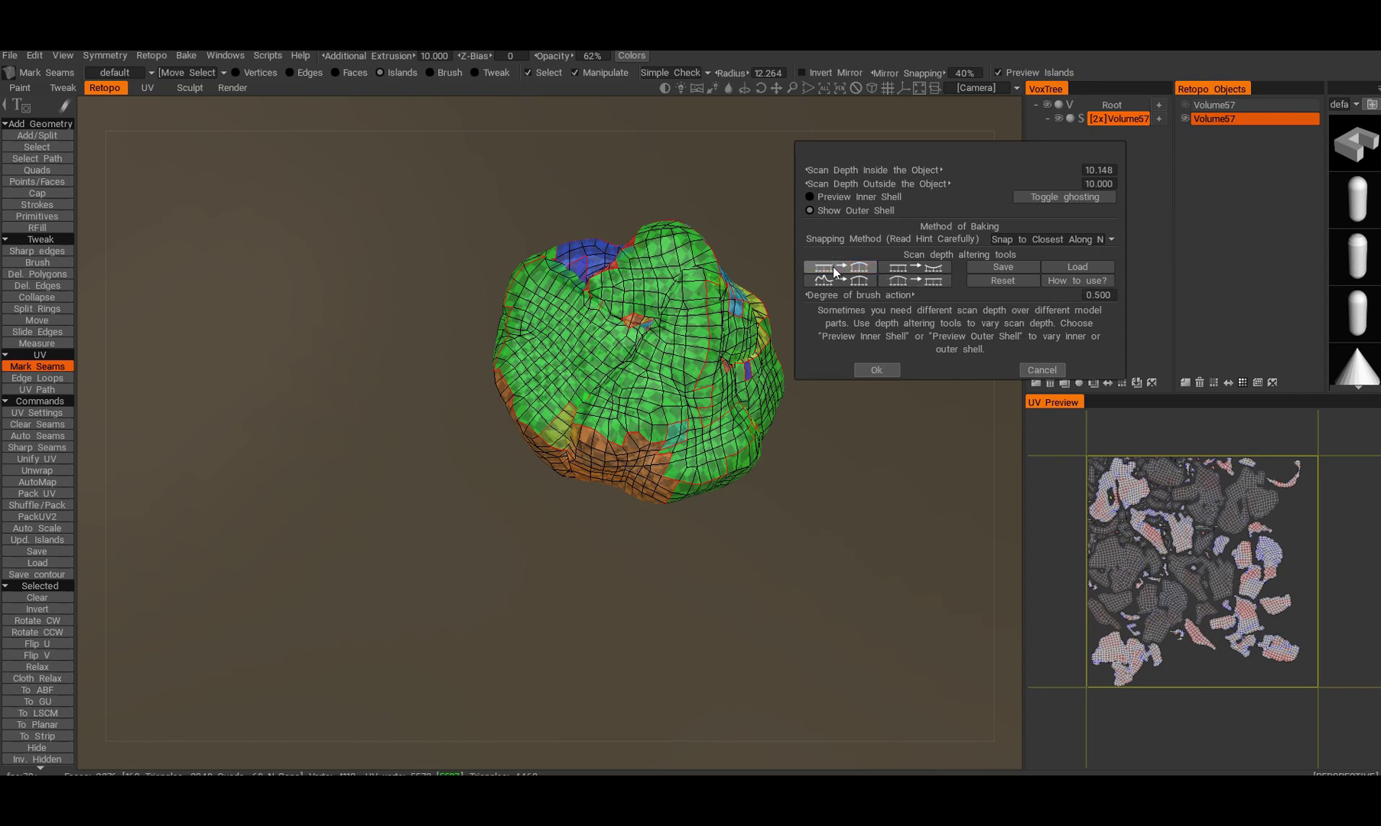
pyautogui.click(877, 370)
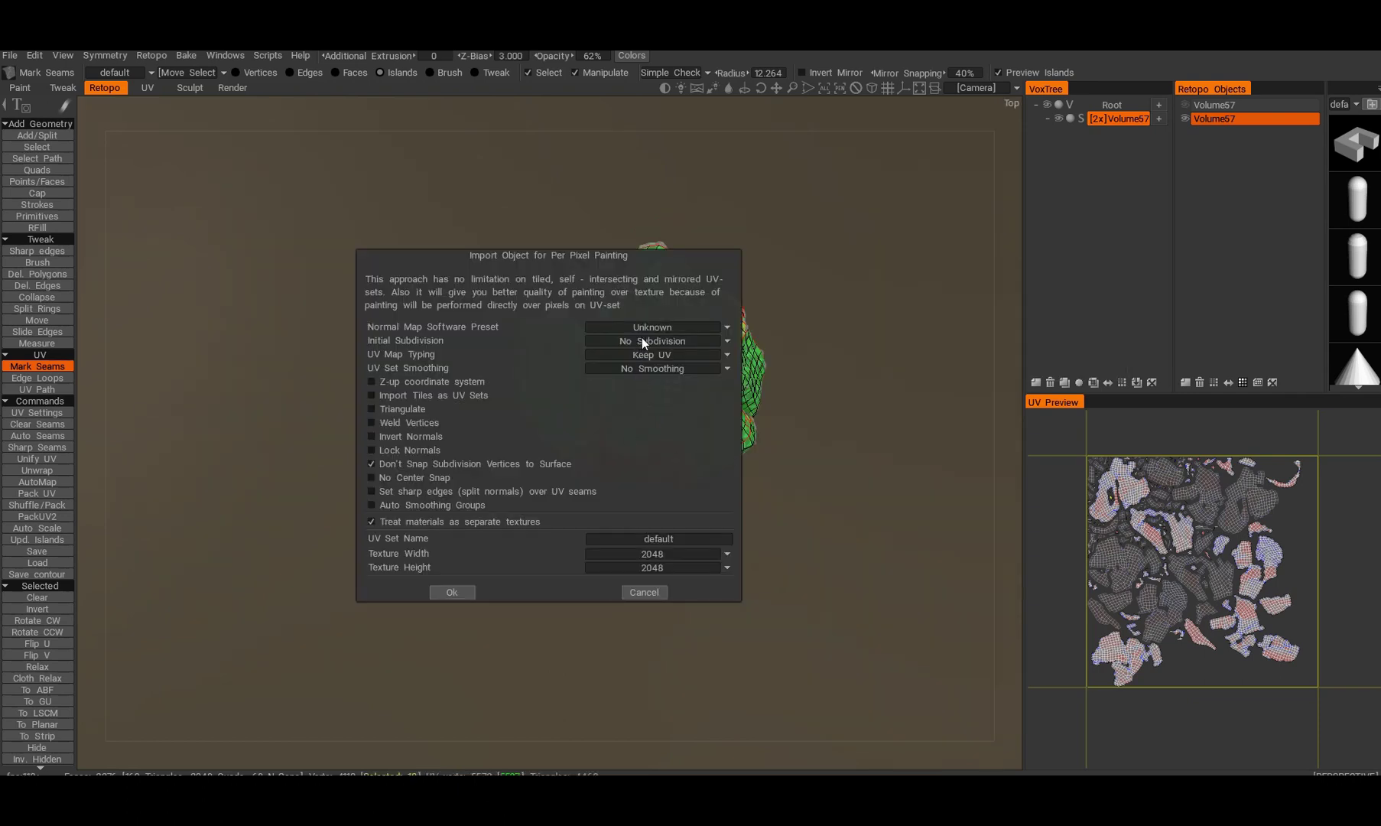
# Step: Run the per-pixel bake with the Unreal Engine normal map preset, no initial subdivision, kept UVs and 2048 by 2048 textures
pyautogui.click(678, 327)
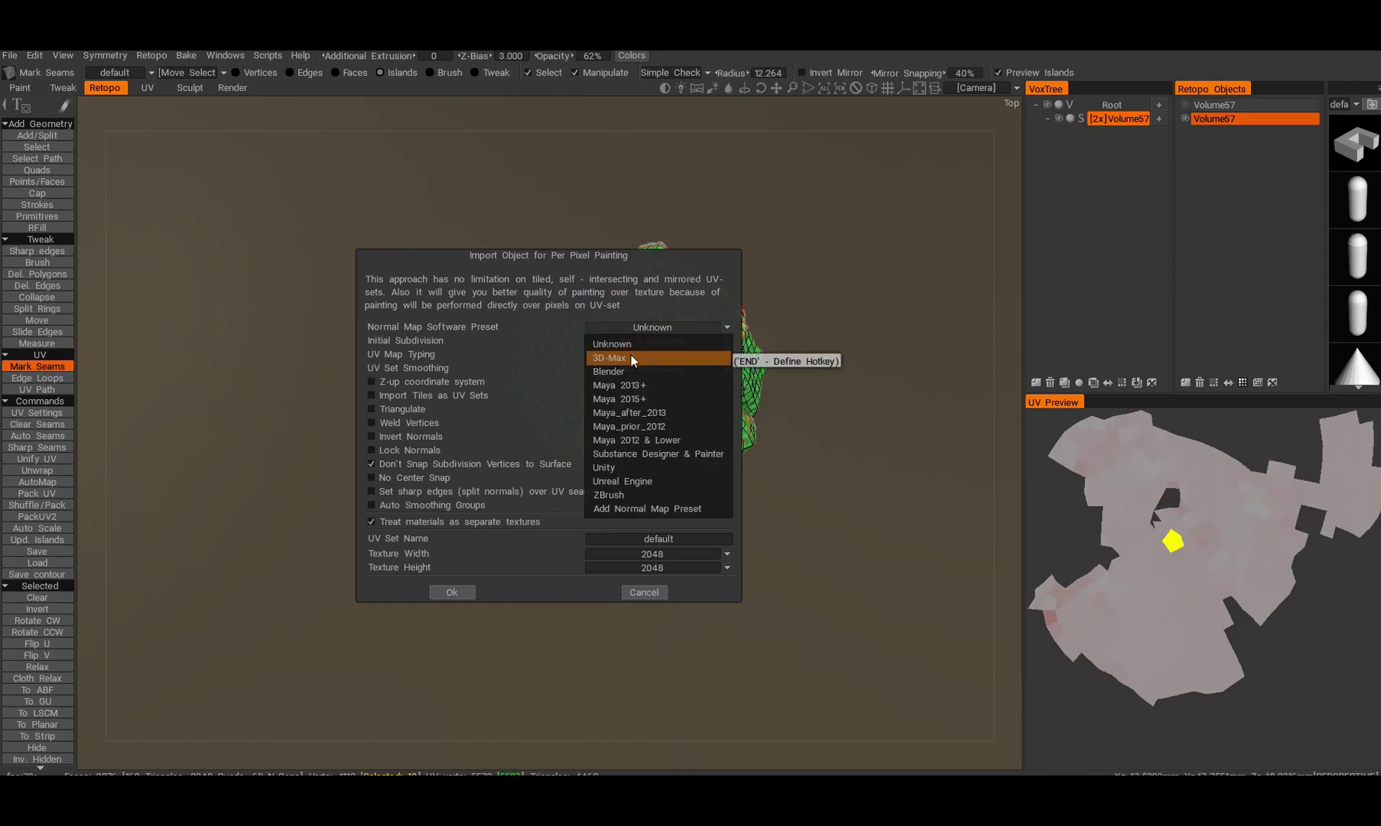
pyautogui.click(640, 482)
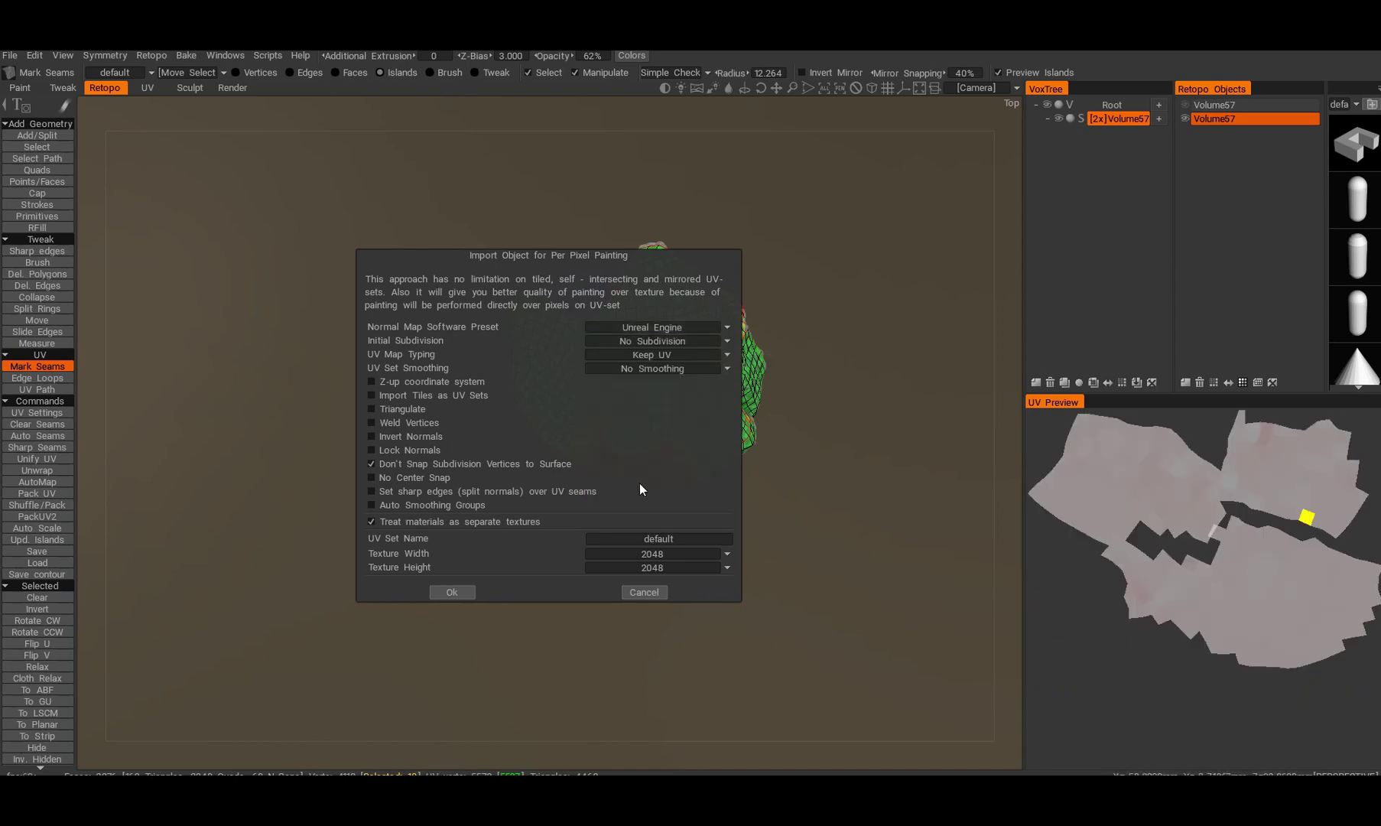
pyautogui.click(465, 590)
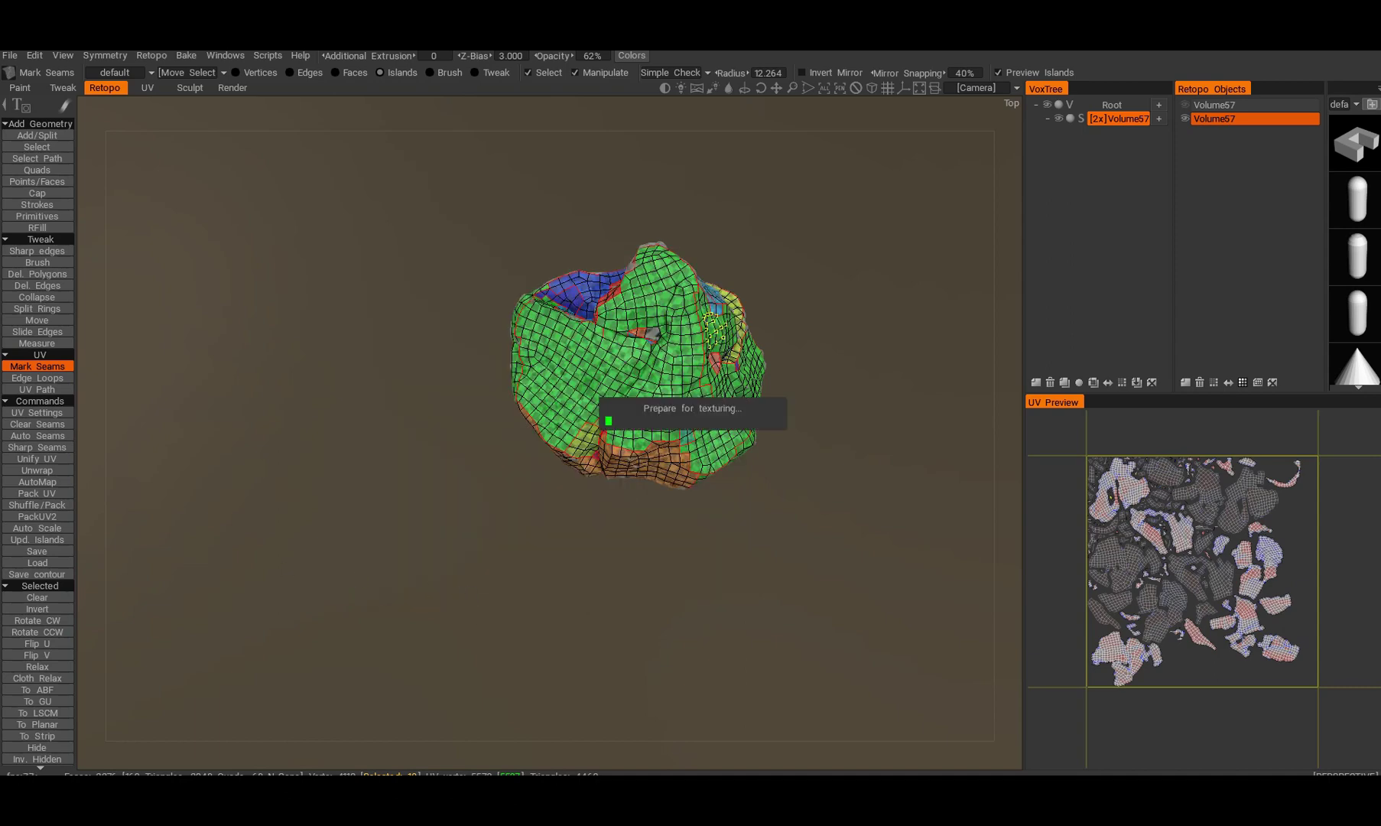
# Step: Switch to the Paint room, hide the Volume57 sculpt and inspect the baked low-poly rock with the paint layer list shown
pyautogui.click(21, 89)
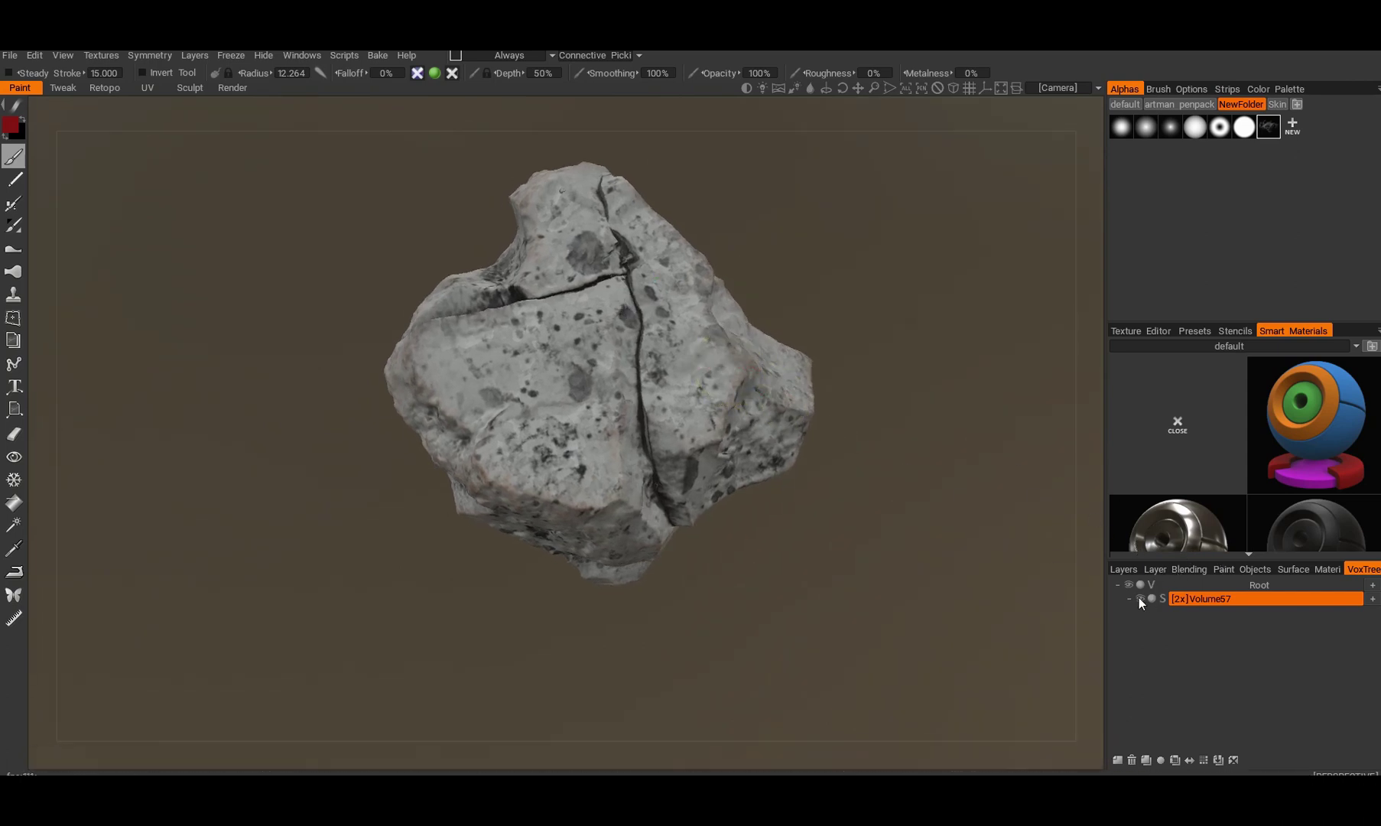
pyautogui.click(1123, 568)
pyautogui.click(1374, 570)
pyautogui.click(1140, 599)
pyautogui.moveTo(769, 589); pyautogui.dragTo(675, 495)
pyautogui.keyDown('alt'); pyautogui.moveTo(675, 496); pyautogui.dragTo(703, 454, button='right'); pyautogui.keyUp('alt')
pyautogui.moveTo(703, 458)
pyautogui.keyDown('alt'); pyautogui.mouseDown()
pyautogui.moveTo(703, 475)
pyautogui.moveTo(616, 453)
pyautogui.moveTo(741, 357)
pyautogui.moveTo(630, 406)
pyautogui.moveTo(644, 404)
pyautogui.mouseUp(); pyautogui.keyUp('alt')
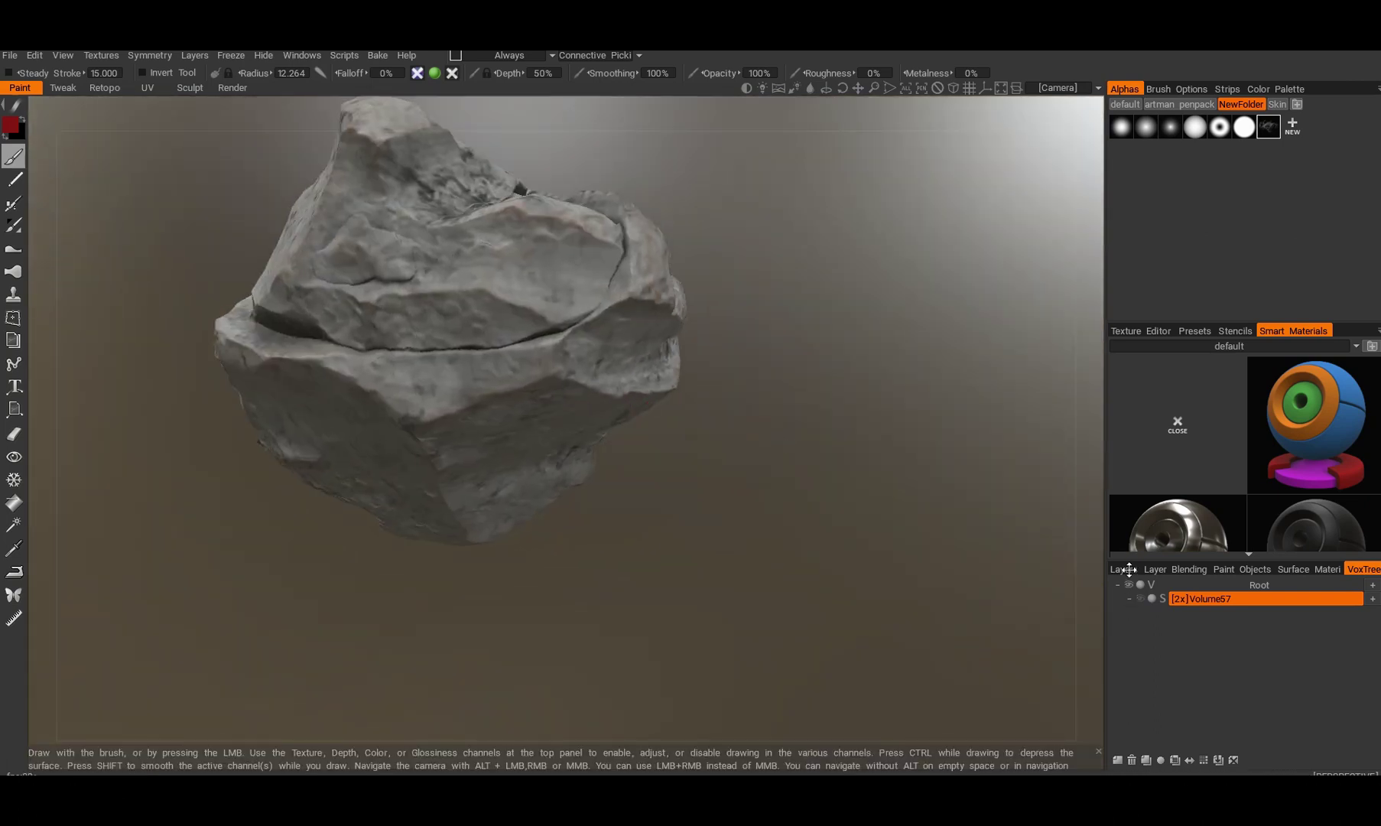
pyautogui.click(1130, 569)
pyautogui.keyDown('alt'); pyautogui.moveTo(975, 541); pyautogui.dragTo(574, 478); pyautogui.keyUp('alt')
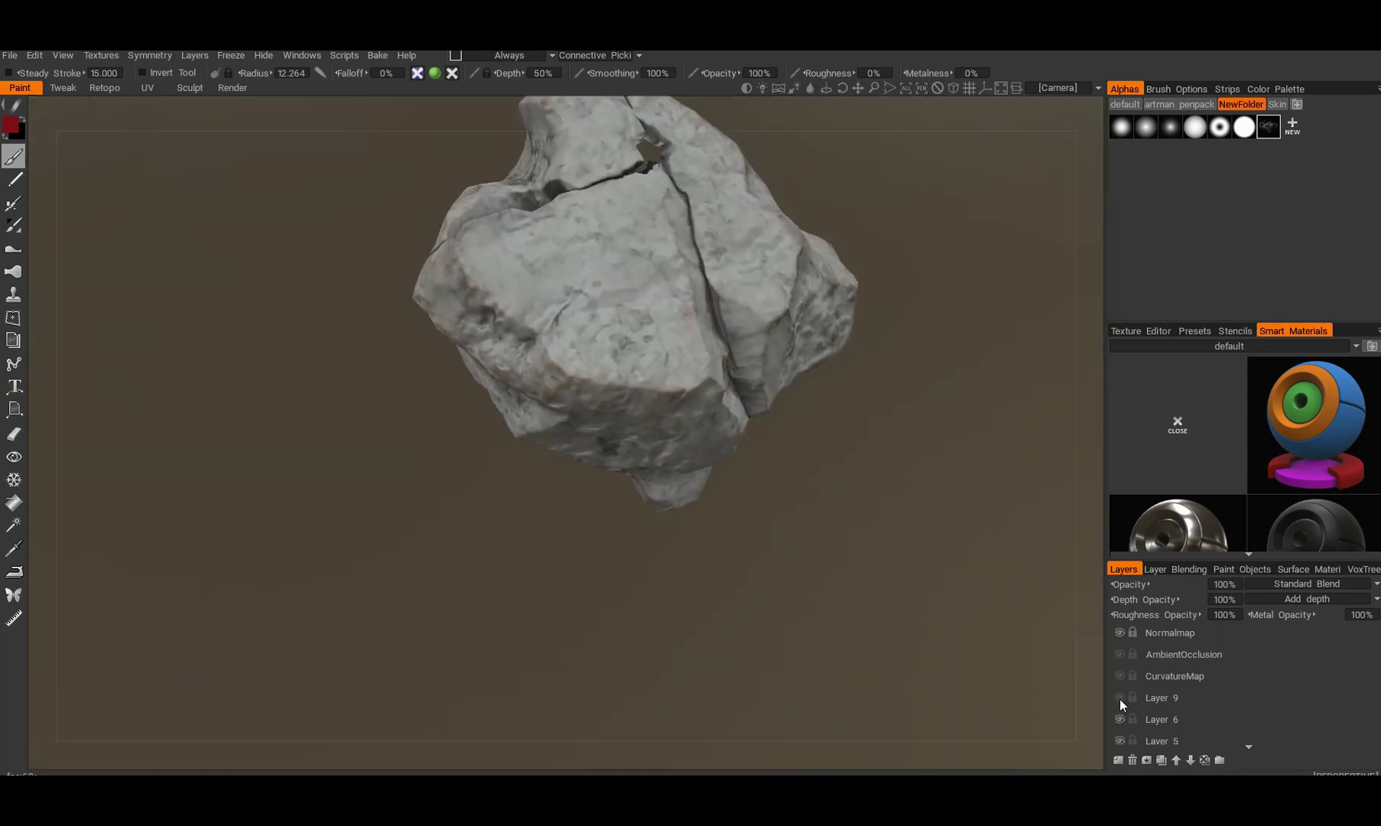
# Step: Toggle Layer 9 and Layer 6 off and on to compare their paint detail on the rock, leaving both visible
pyautogui.click(1120, 699)
pyautogui.click(1120, 699)
pyautogui.click(1121, 699)
pyautogui.click(1119, 719)
pyautogui.moveTo(887, 302); pyautogui.dragTo(861, 370, button='middle')
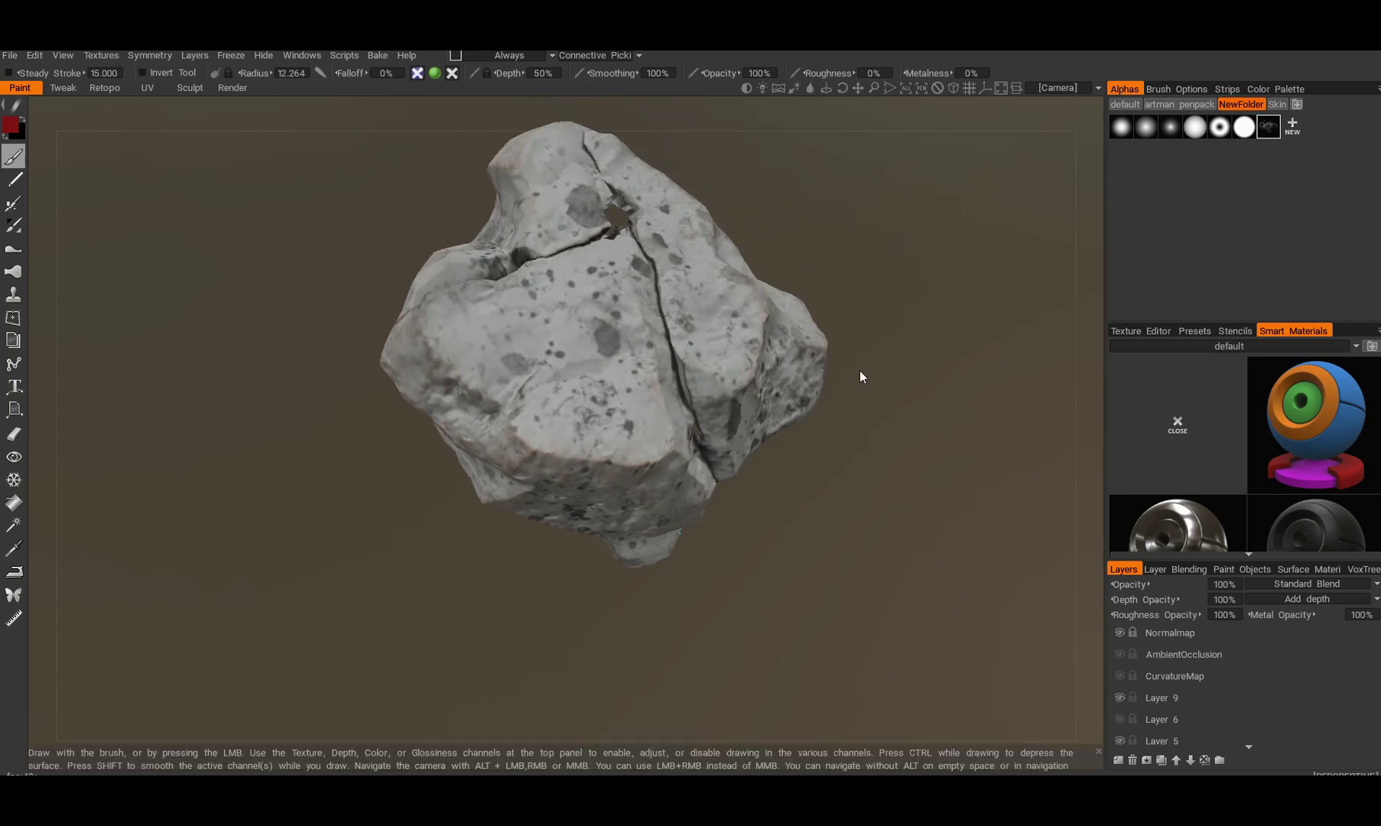
pyautogui.moveTo(860, 370); pyautogui.dragTo(853, 391)
pyautogui.scroll(-2, 1144, 667)
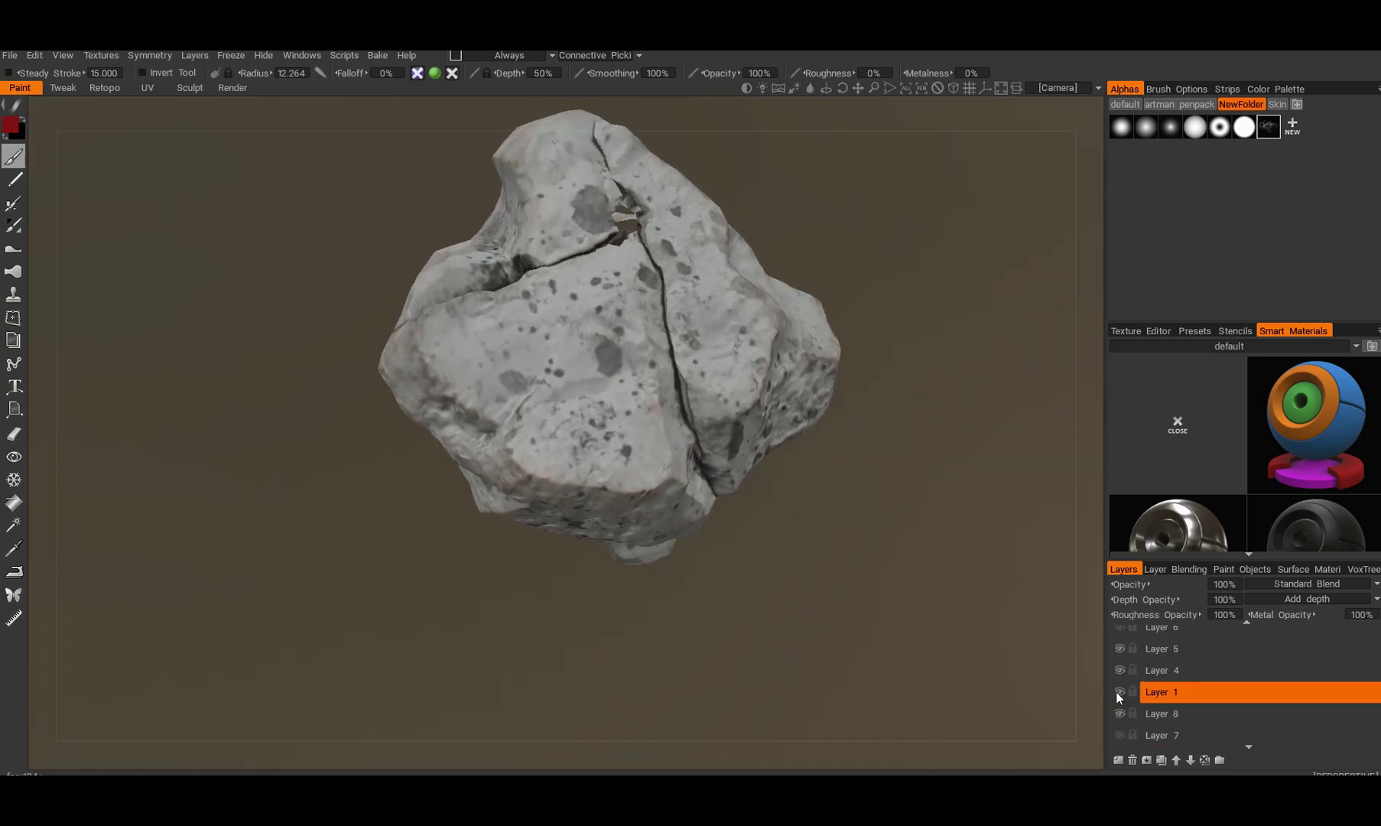
pyautogui.scroll(1, 1126, 659)
pyautogui.click(1119, 673)
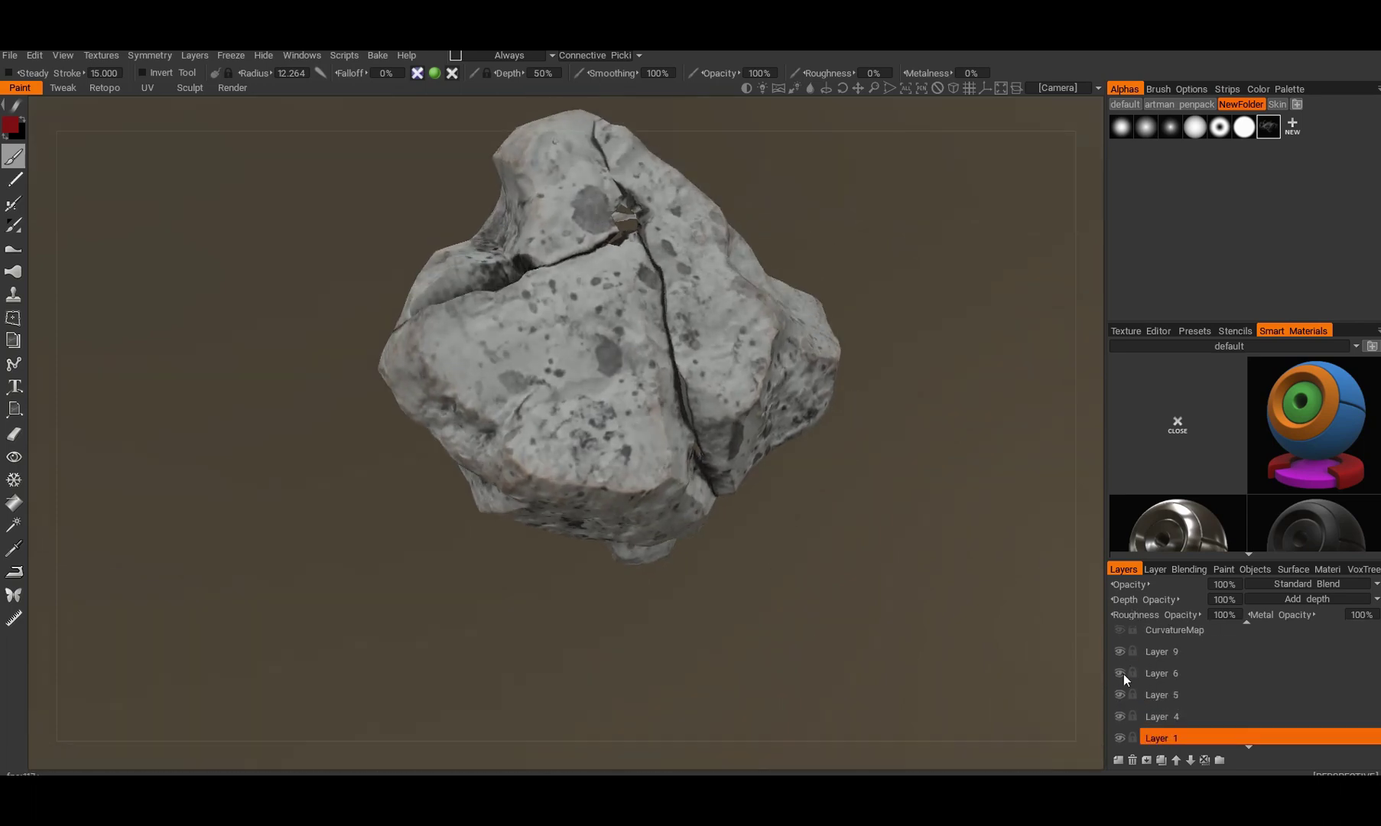
# Step: Hide Layers 9, 6, 5, 4 and 1 to expose the rock's base colour under the painted detail
pyautogui.moveTo(901, 476); pyautogui.dragTo(1070, 596)
pyautogui.scroll(-4, 1140, 670)
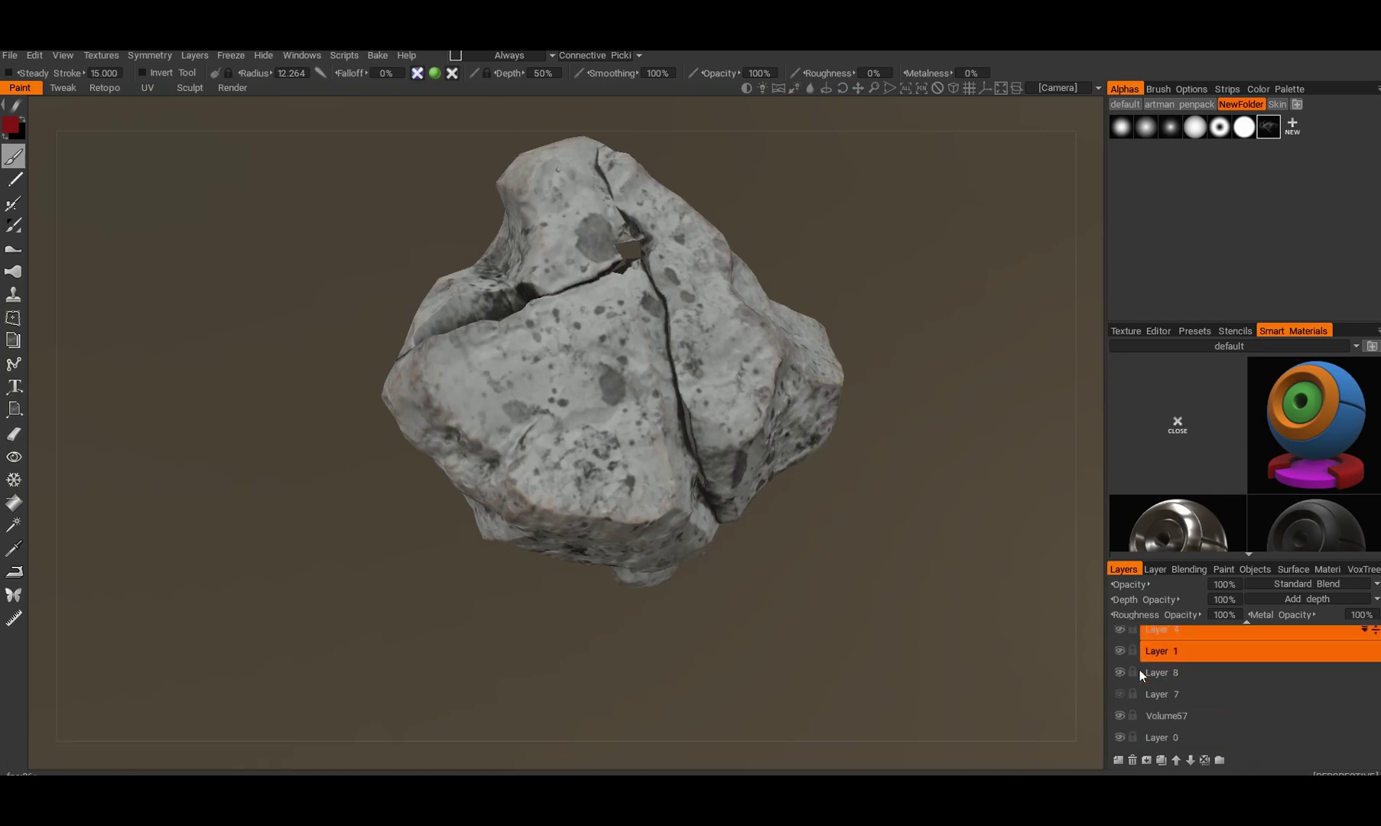
pyautogui.scroll(4, 1119, 672)
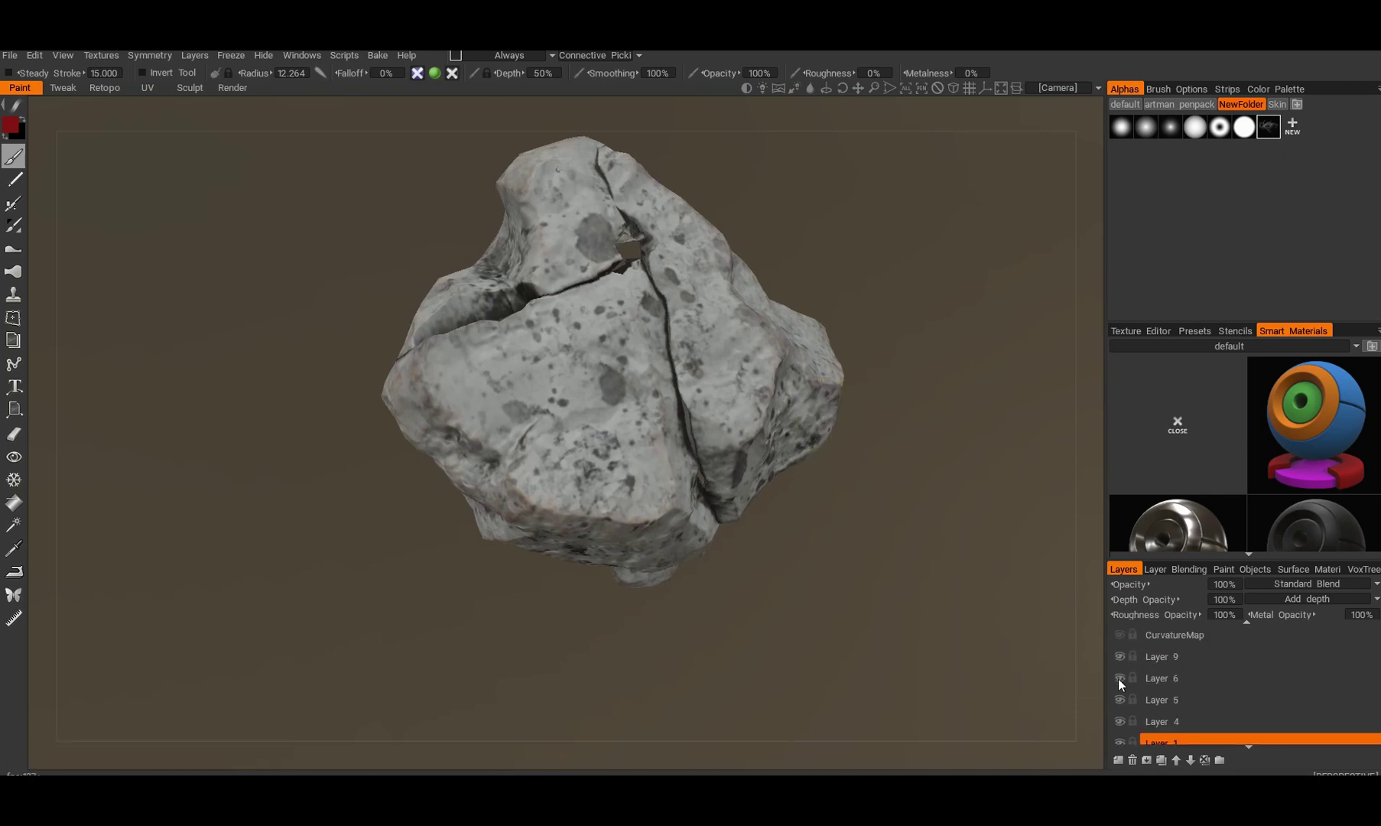
pyautogui.click(1118, 679)
pyautogui.click(1163, 677)
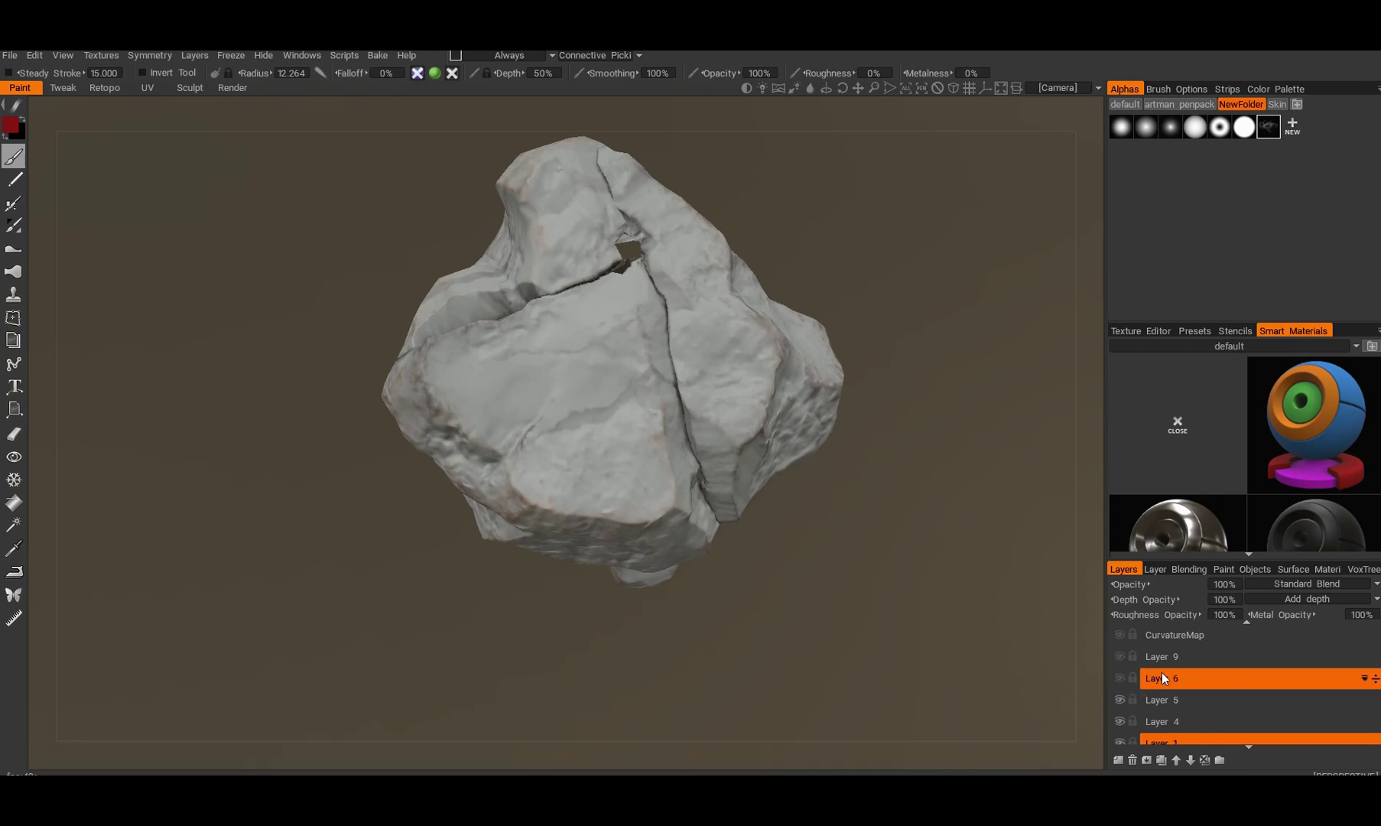
pyautogui.scroll(-2, 1162, 673)
pyautogui.scroll(1, 1121, 657)
pyautogui.click(1119, 654)
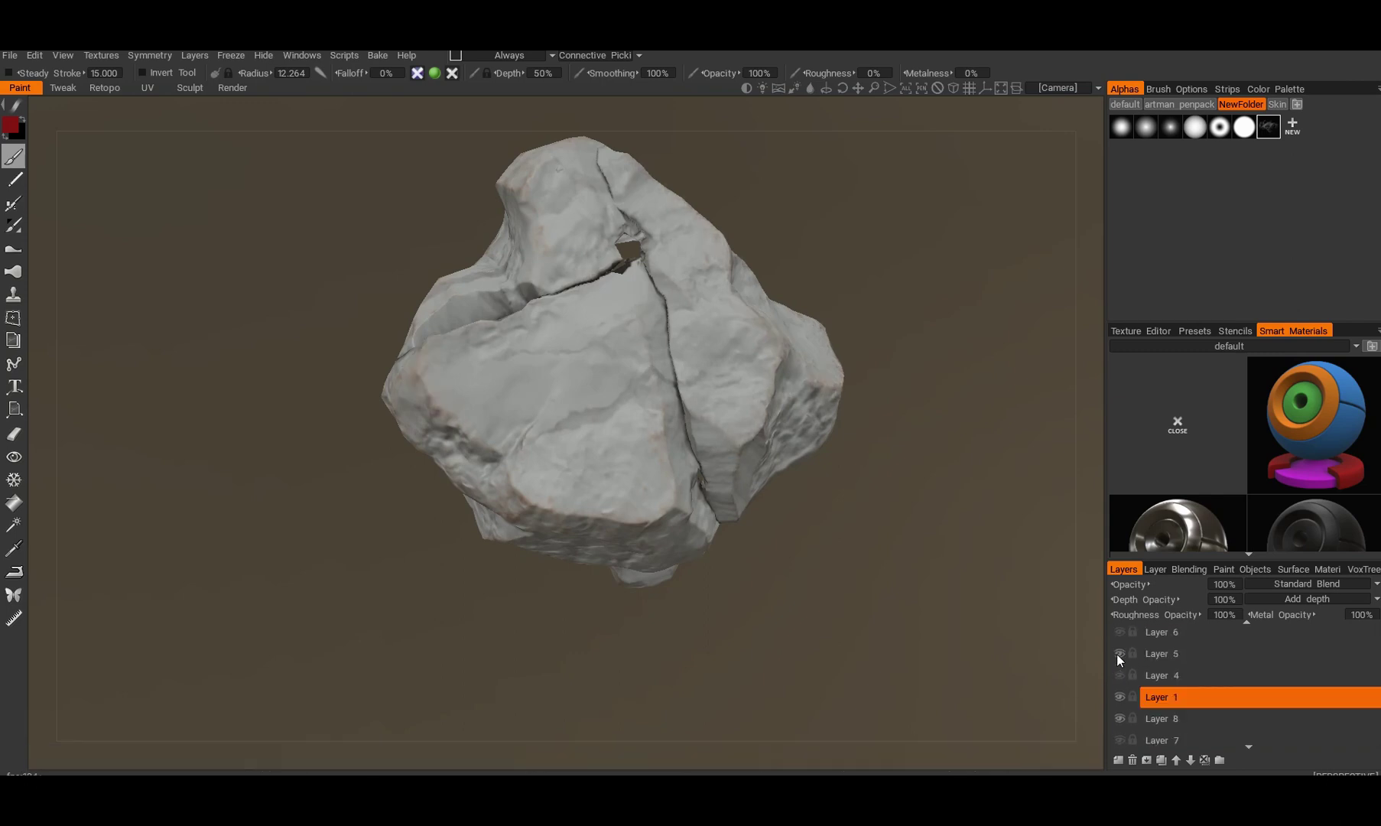
pyautogui.click(1120, 674)
pyautogui.click(1119, 693)
pyautogui.scroll(-2, 1119, 692)
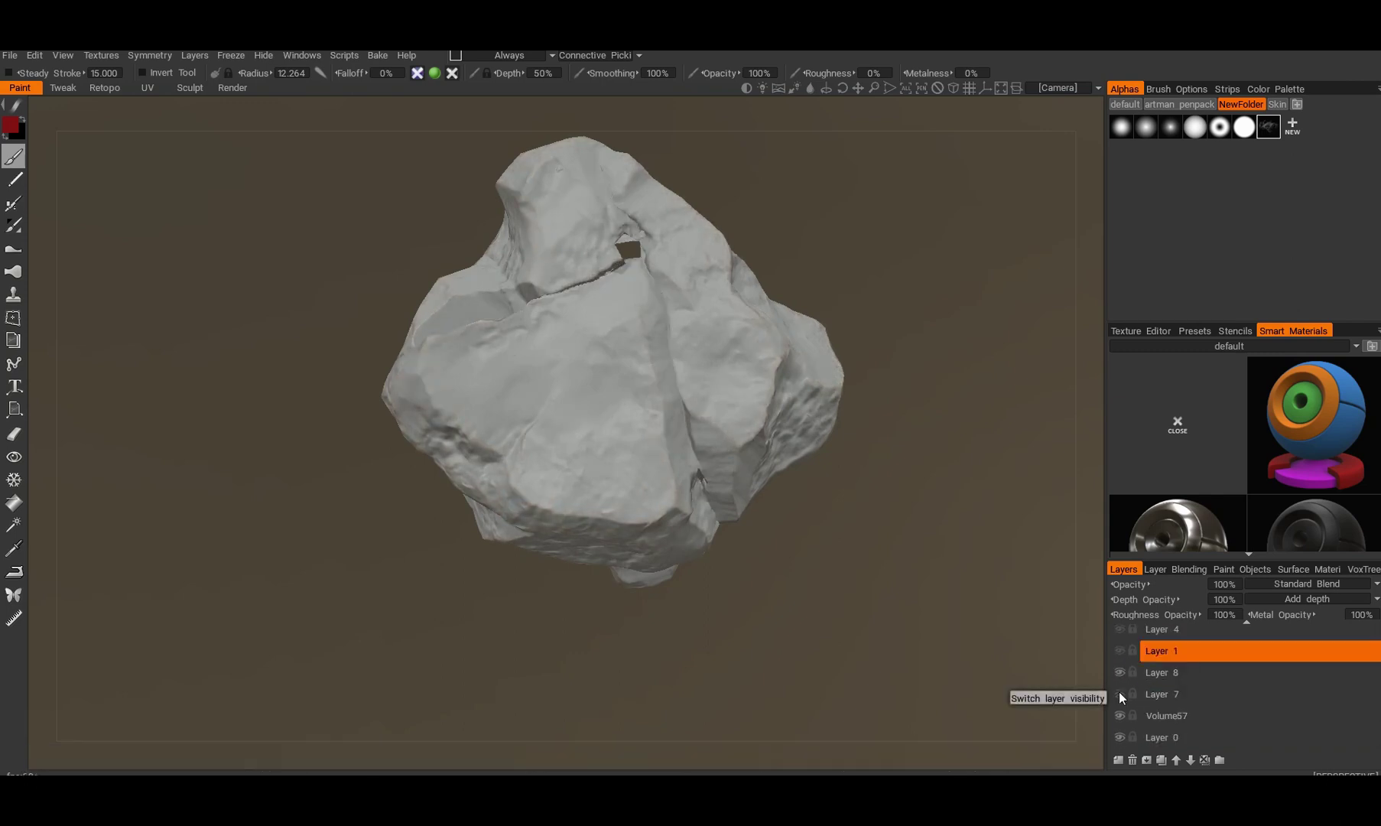
# Step: Show Layers 1, 4, 5, 6 and 9 again and turn on the CurvatureMap and AmbientOcclusion layers
pyautogui.click(1121, 651)
pyautogui.scroll(2, 1122, 658)
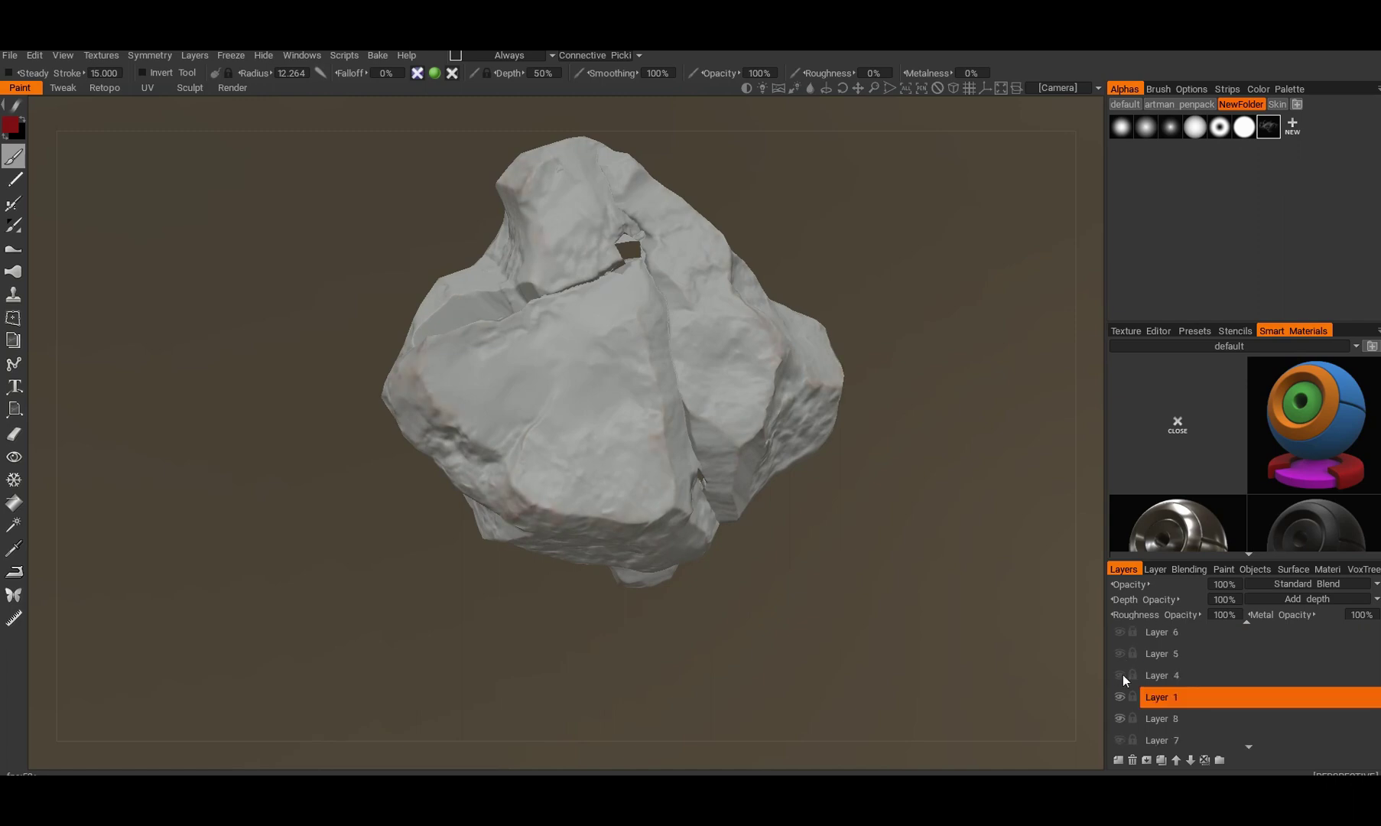
pyautogui.click(1119, 654)
pyautogui.scroll(4, 1121, 655)
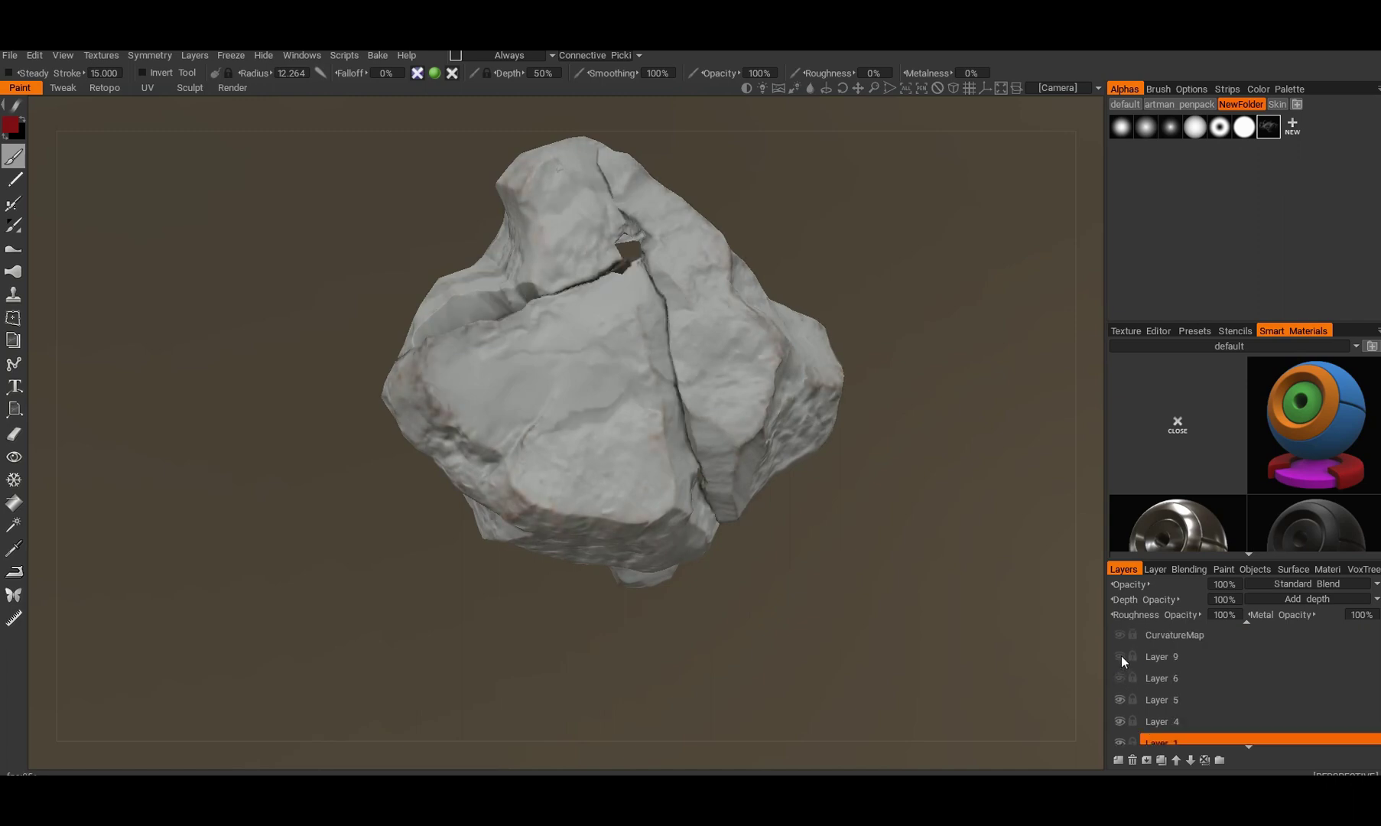
pyautogui.click(1119, 720)
pyautogui.click(1118, 695)
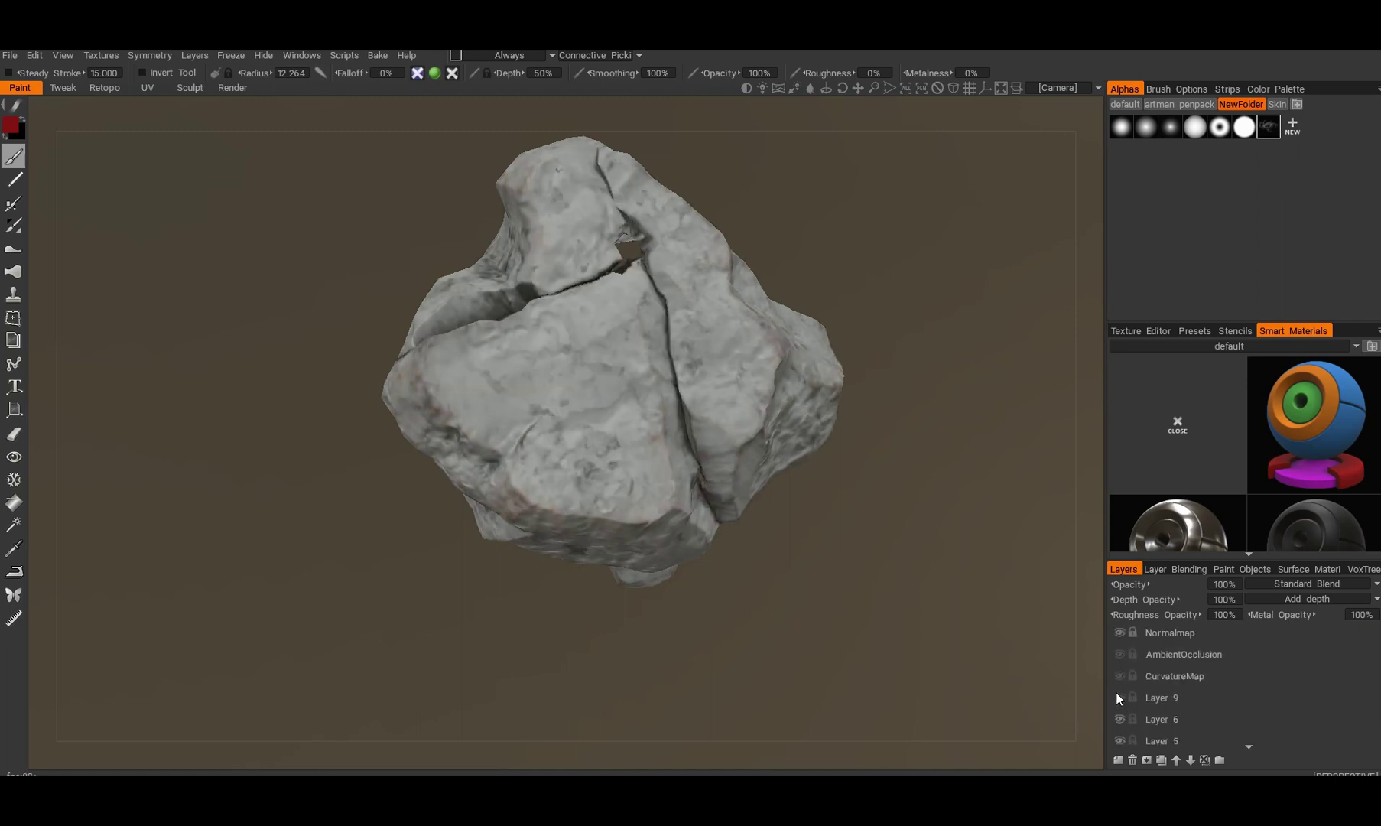
pyautogui.click(1119, 675)
pyautogui.click(1120, 655)
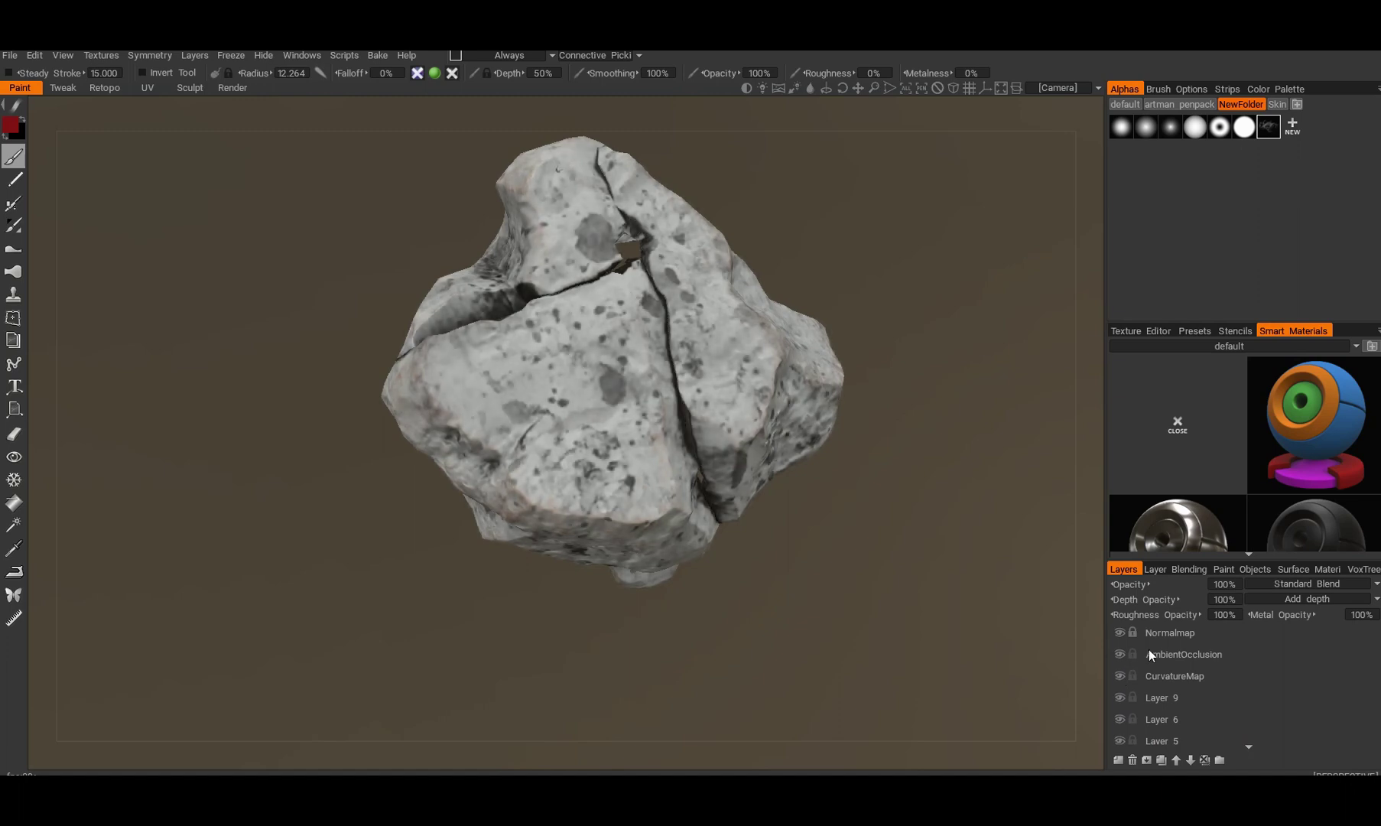
pyautogui.click(1163, 655)
pyautogui.click(1158, 671)
pyautogui.scroll(-3, 1157, 662)
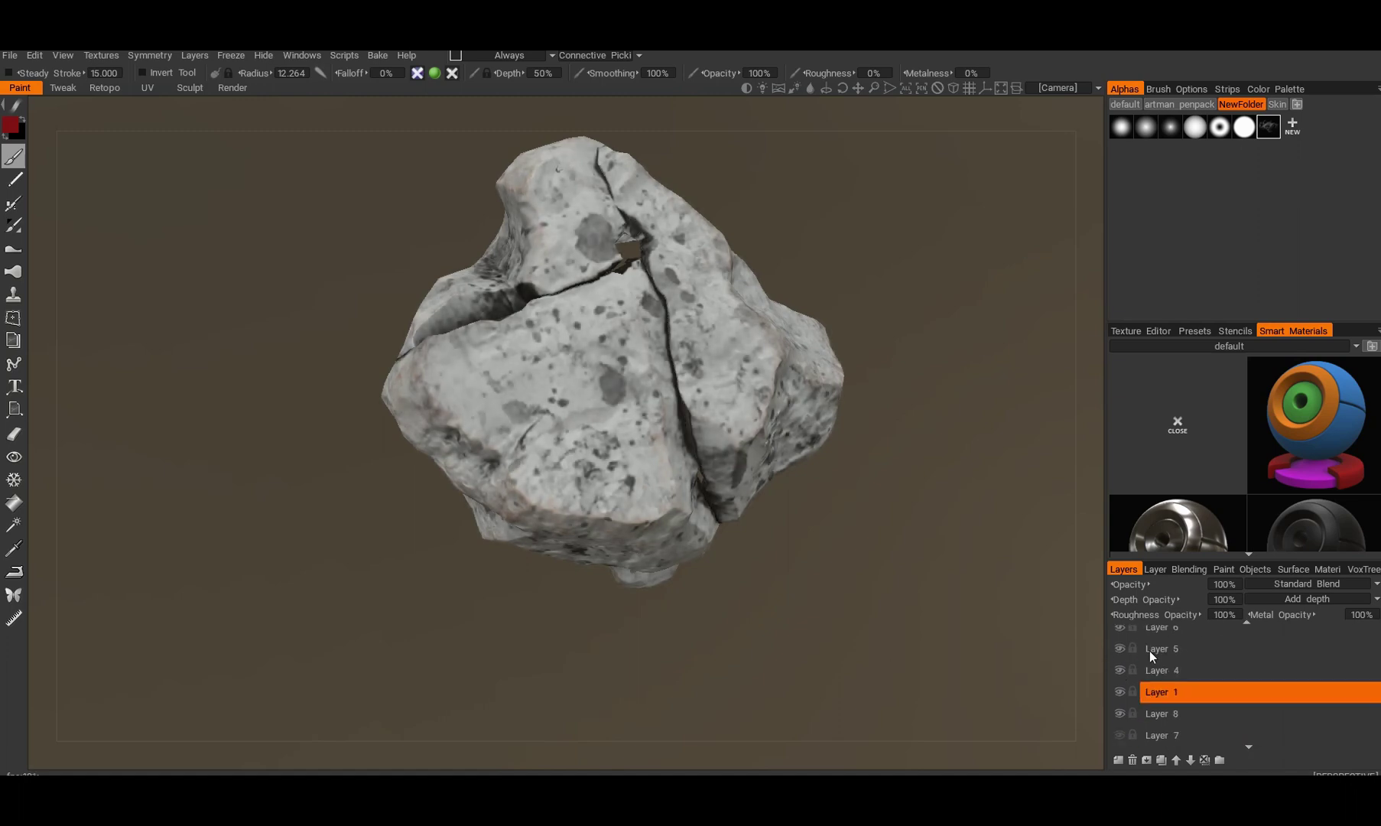
pyautogui.click(1153, 642)
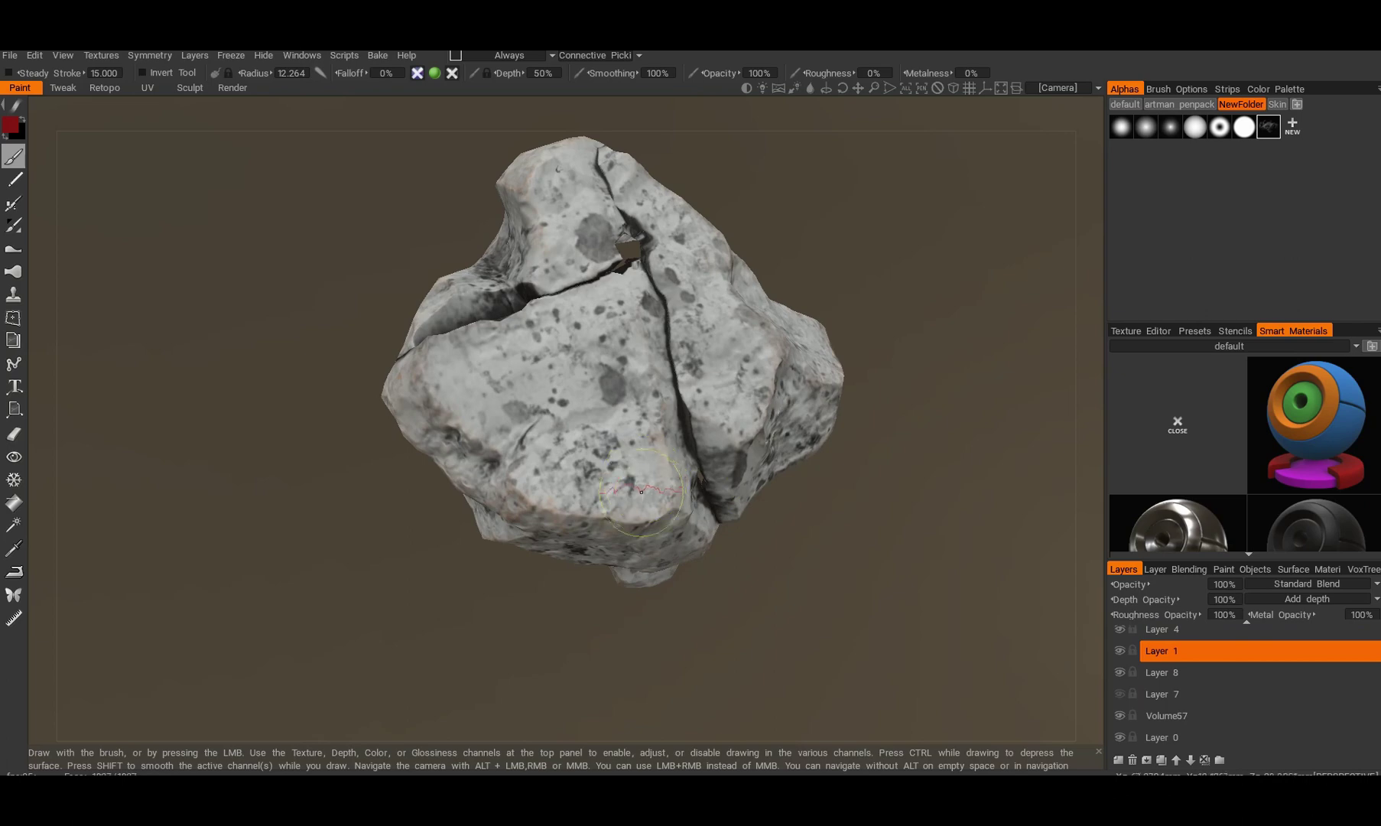
pyautogui.moveTo(634, 485); pyautogui.dragTo(668, 489)
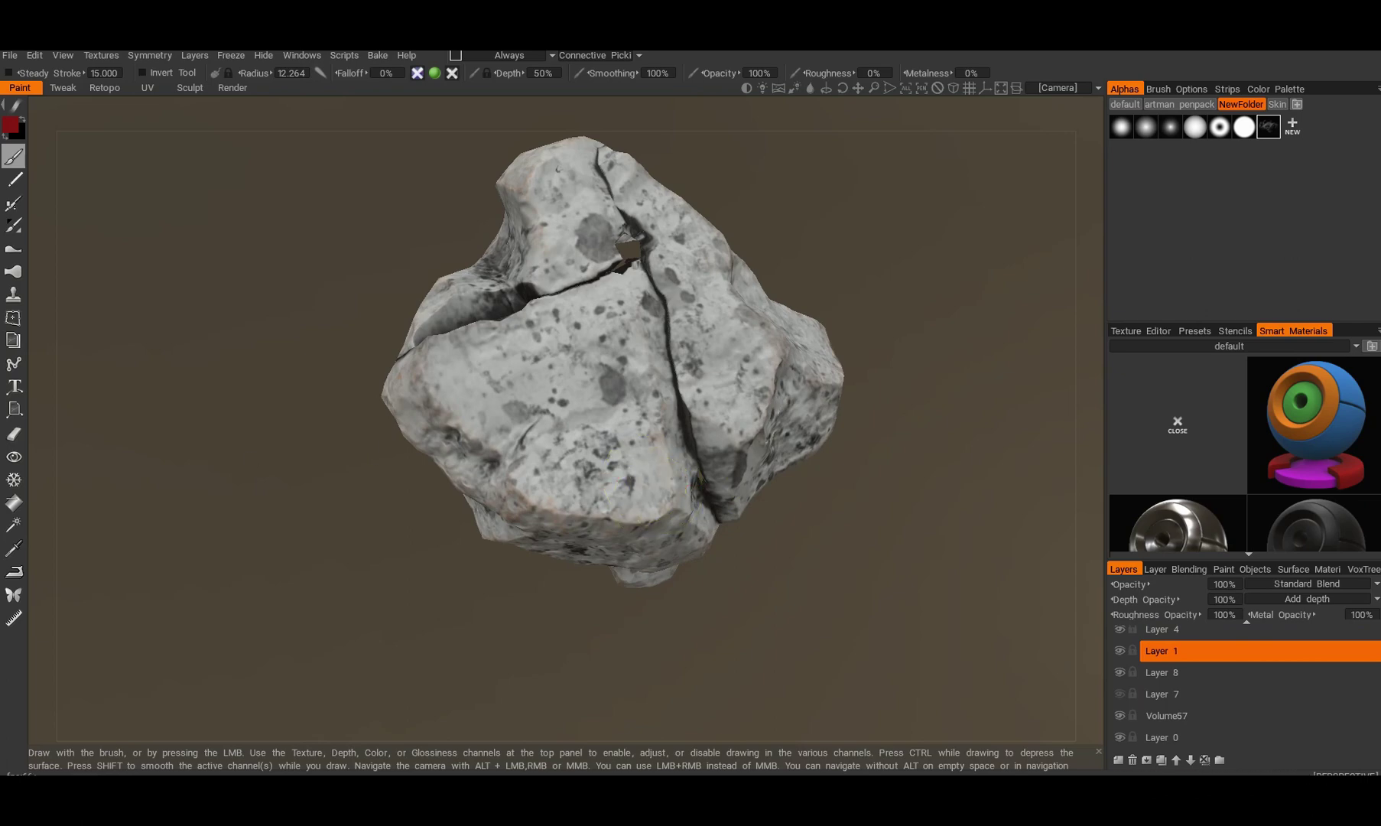